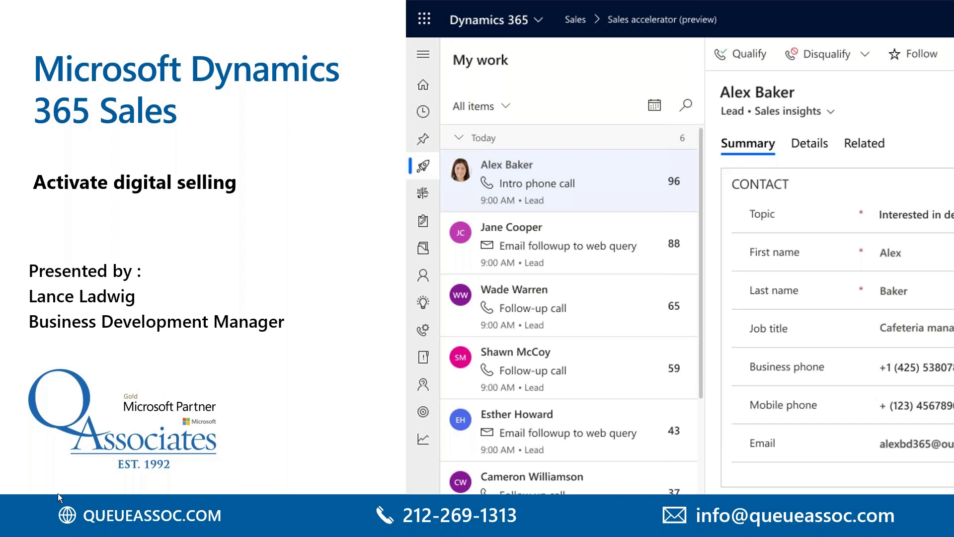
# Step: End the slideshow and move PowerPoint aside to reveal the Sales Dashboard
pyautogui.moveTo(56, 493)
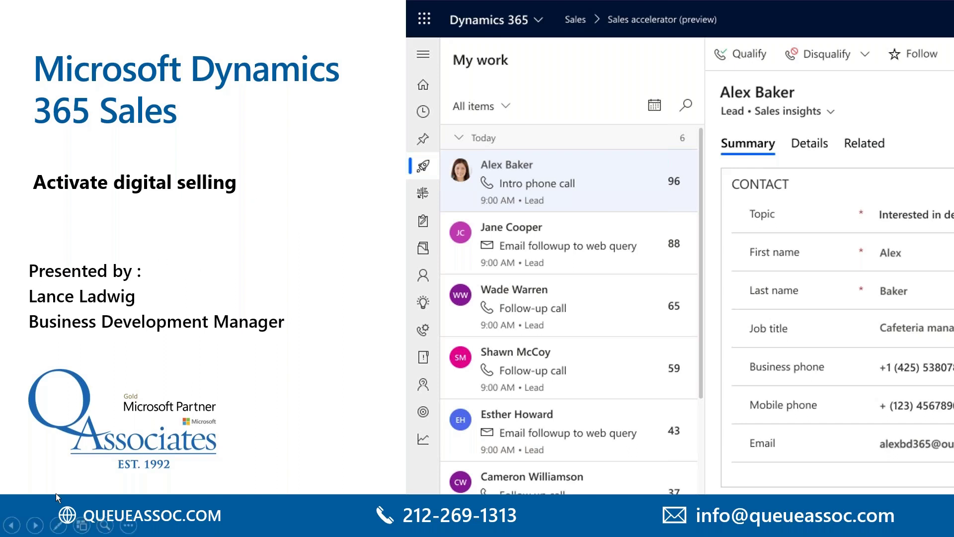
pyautogui.click(126, 527)
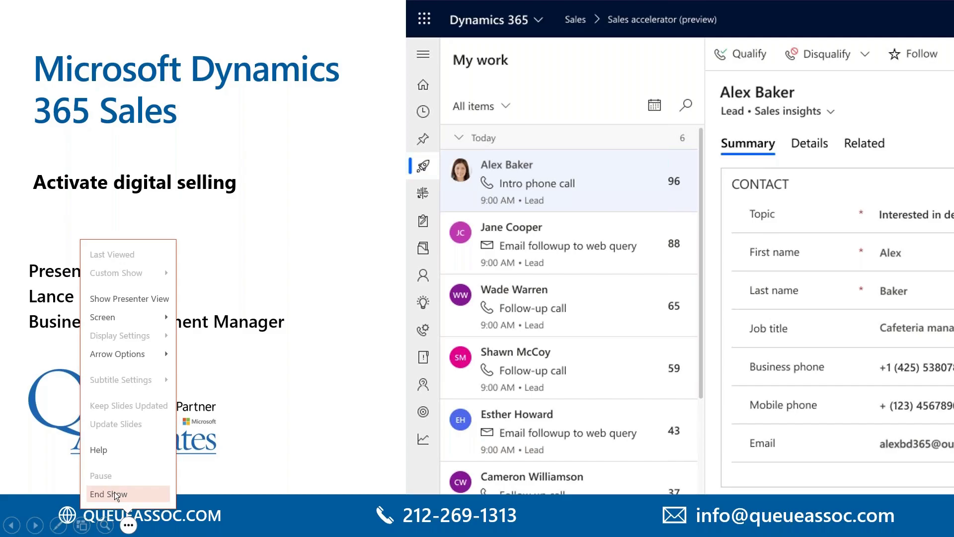
pyautogui.click(114, 494)
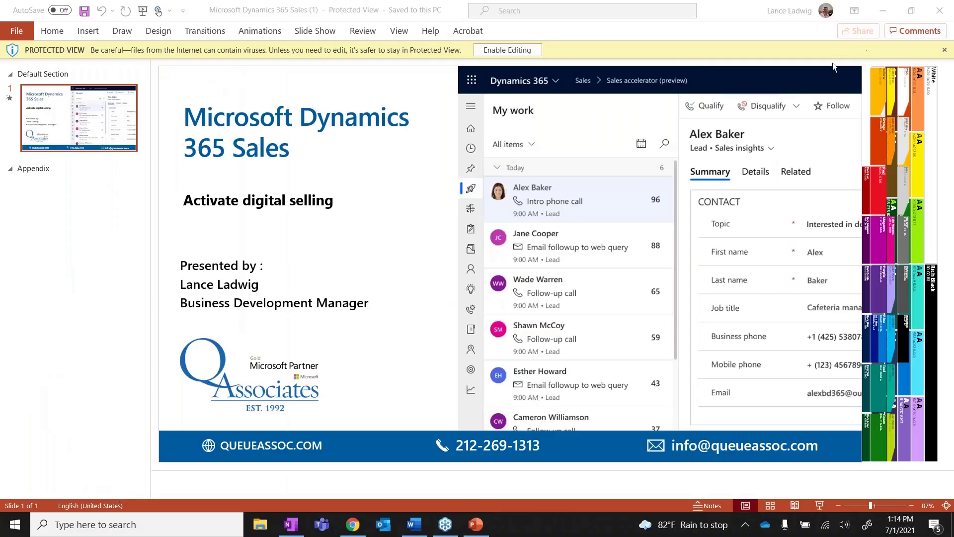
pyautogui.click(883, 10)
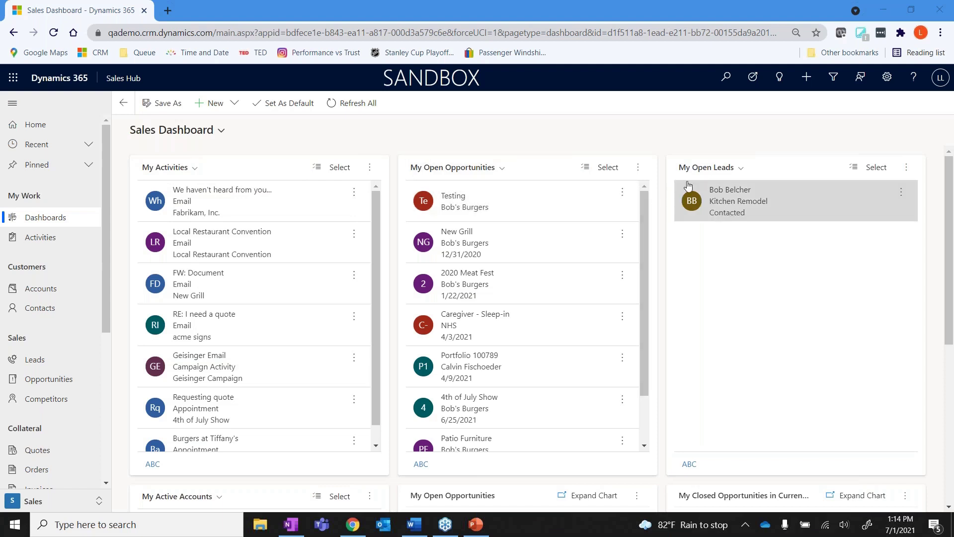
# Step: Switch to the Sales Performance Dashboard, then to the Sales Activity Dashboard
pyautogui.click(225, 139)
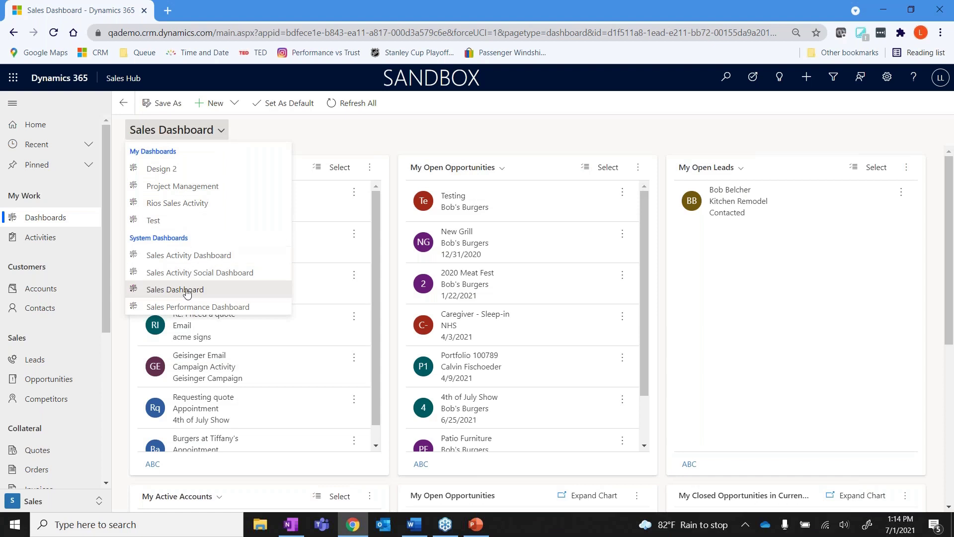
pyautogui.click(186, 308)
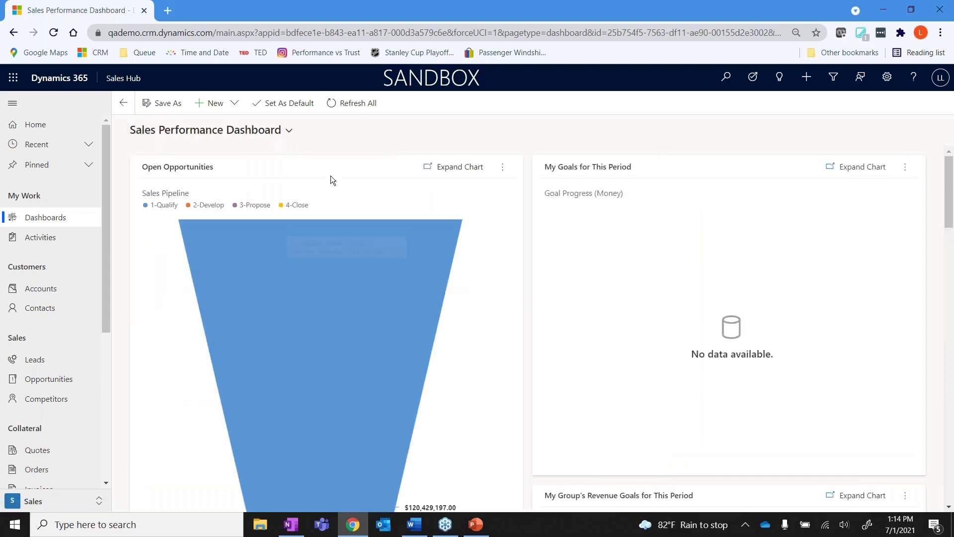
pyautogui.click(290, 131)
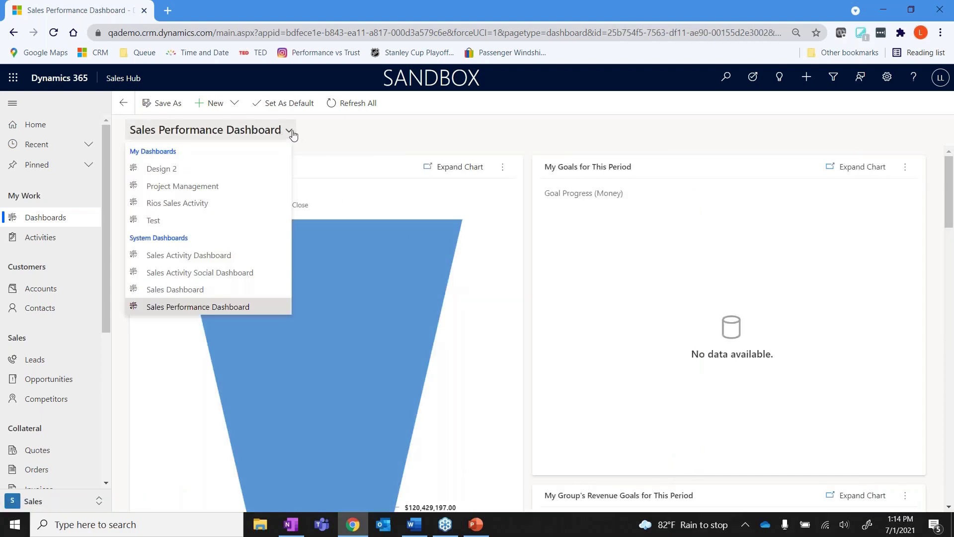
pyautogui.click(203, 258)
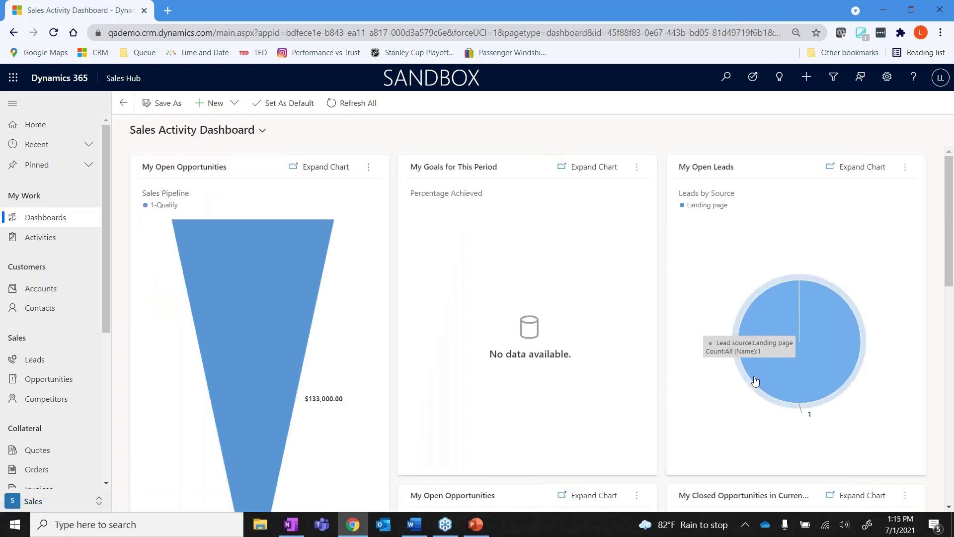
pyautogui.moveTo(203, 243)
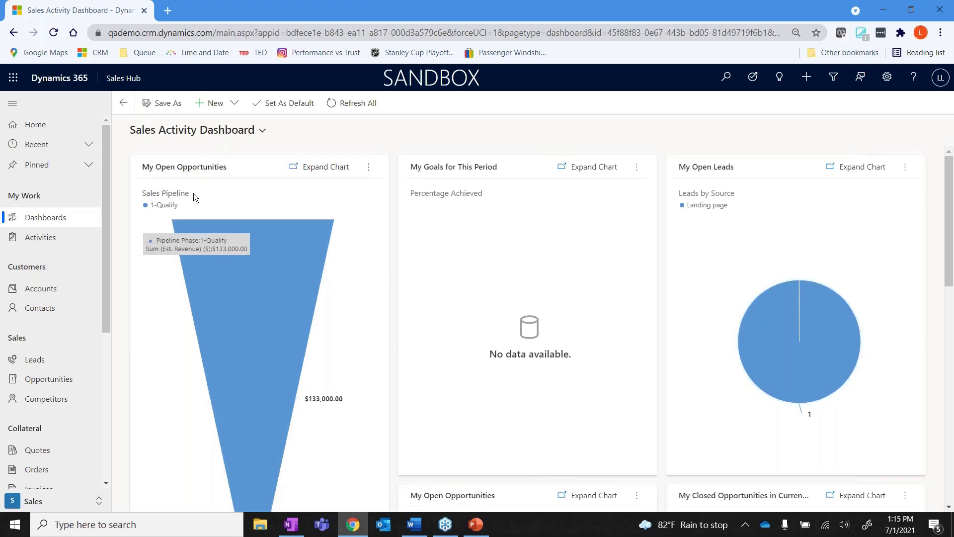
pyautogui.click(265, 132)
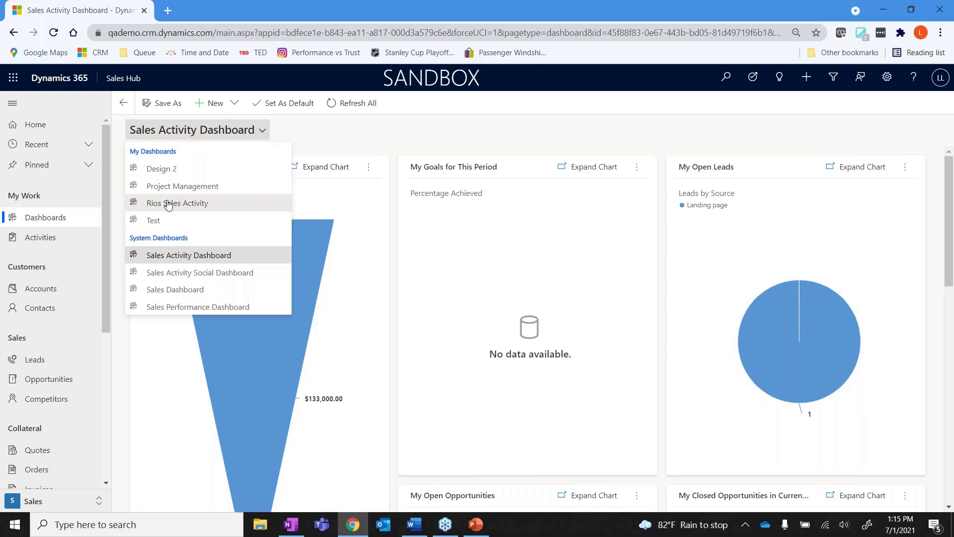
# Step: Show the Project Management dashboard and scroll through its project task and cost charts
pyautogui.click(181, 186)
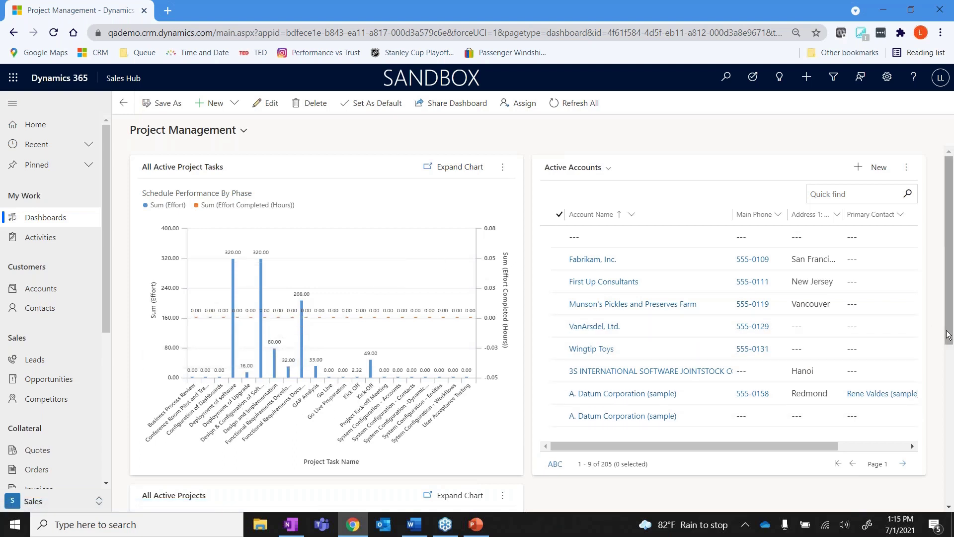
pyautogui.moveTo(949, 335); pyautogui.dragTo(933, 493)
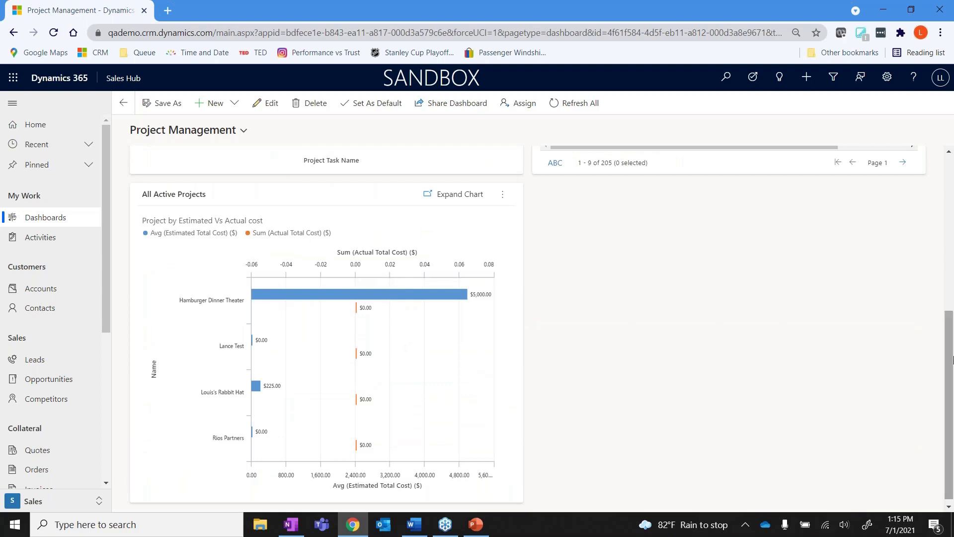
pyautogui.moveTo(950, 378); pyautogui.dragTo(950, 224)
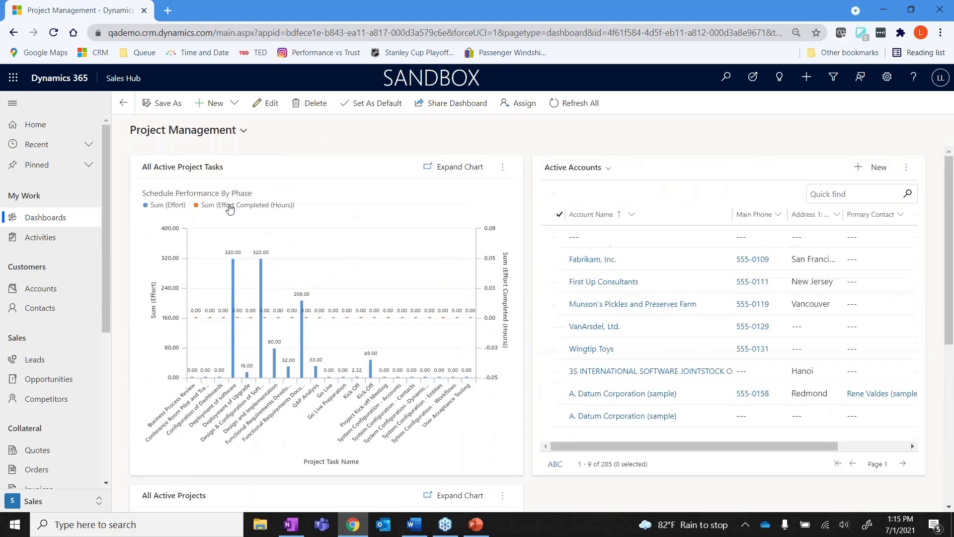
pyautogui.click(217, 106)
pyautogui.click(214, 132)
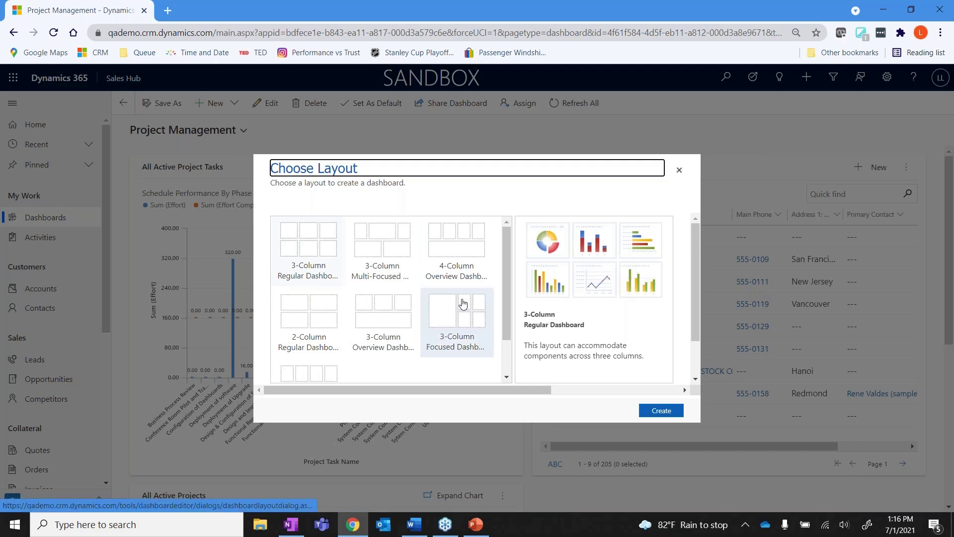
pyautogui.click(458, 307)
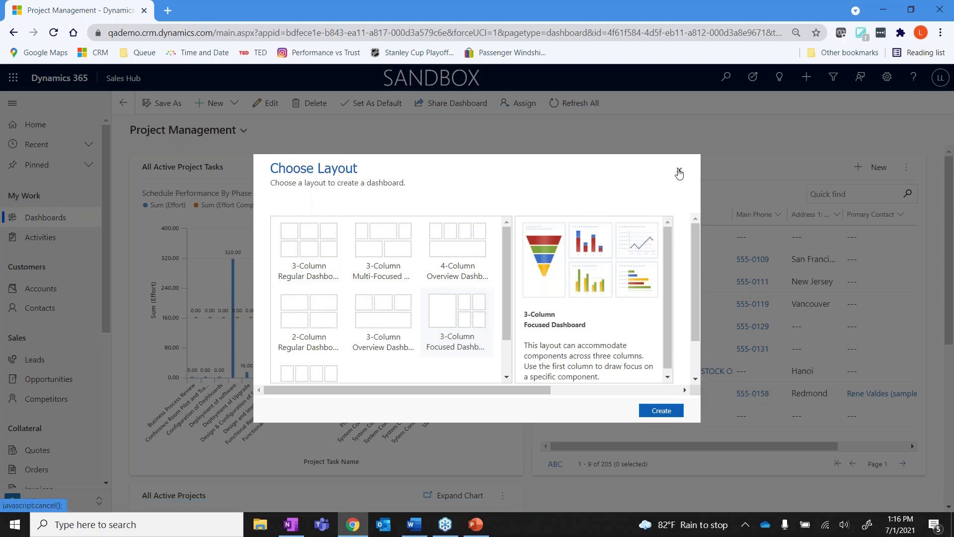
pyautogui.click(679, 174)
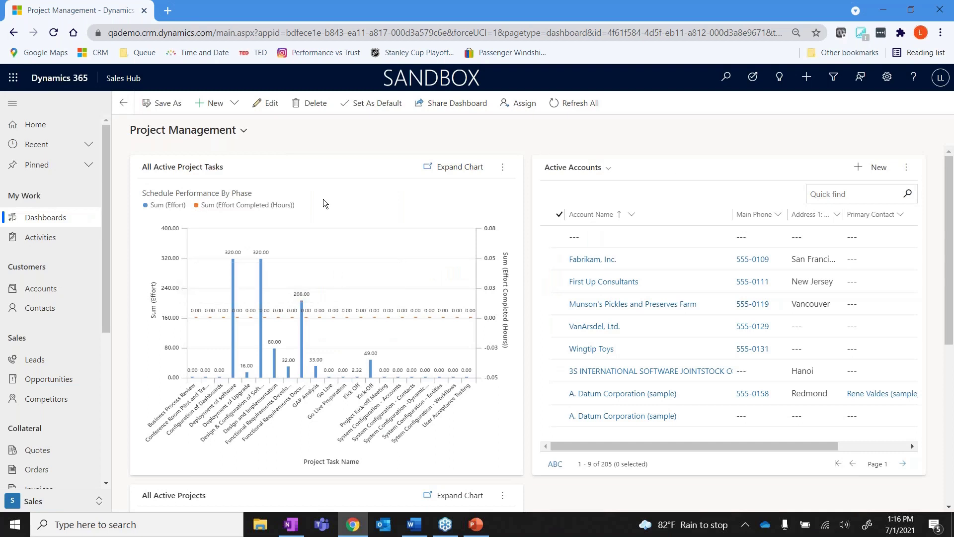
# Step: Switch the Accounts list to All Accounts and open the Burgers & Beers account
pyautogui.click(32, 292)
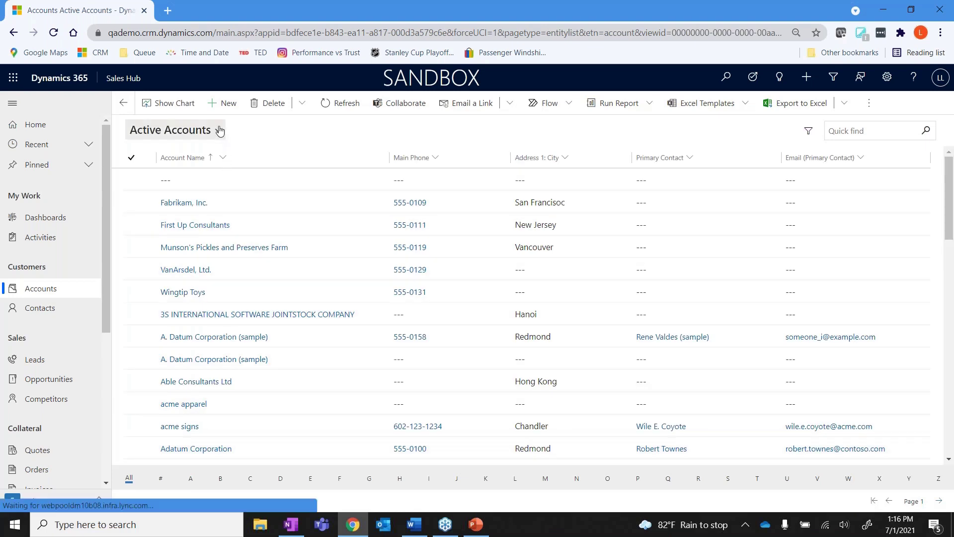
pyautogui.click(220, 130)
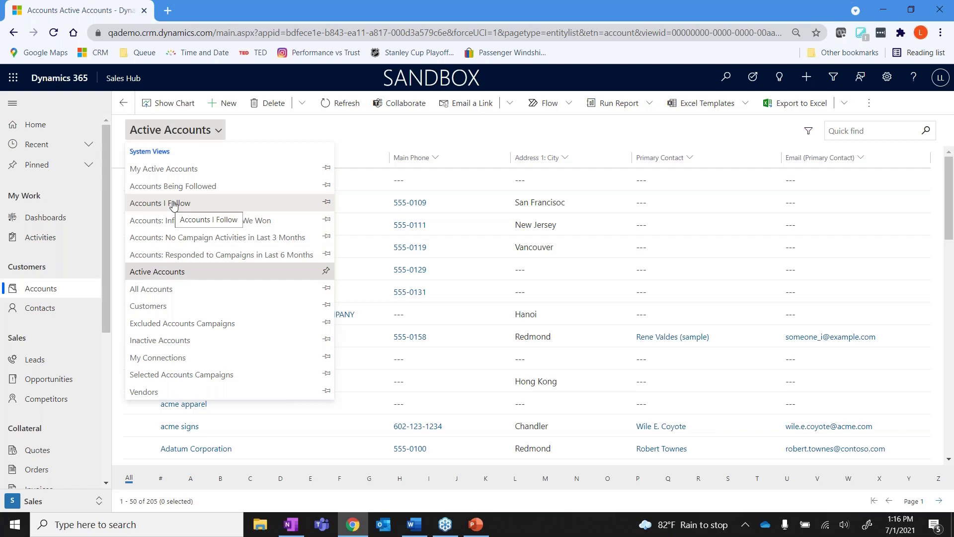
pyautogui.click(155, 294)
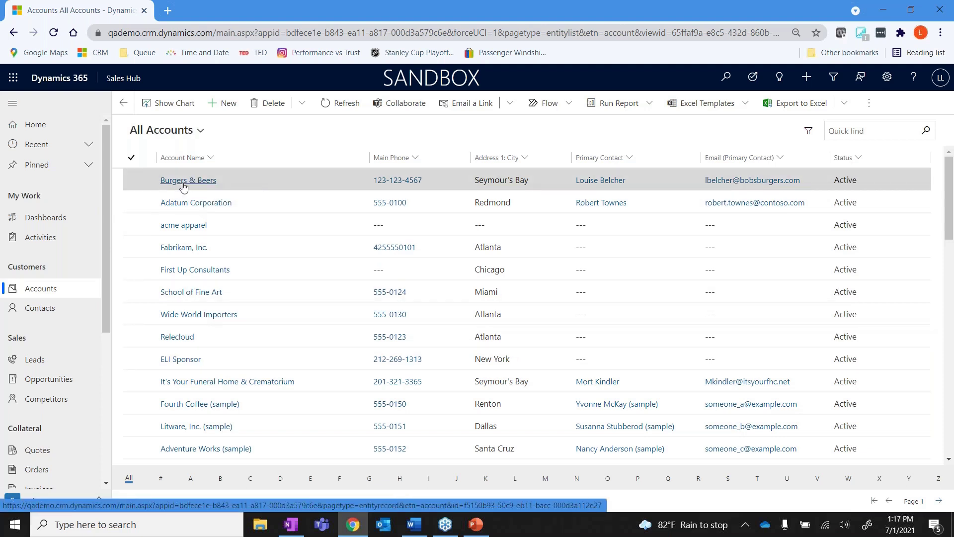
pyautogui.click(183, 181)
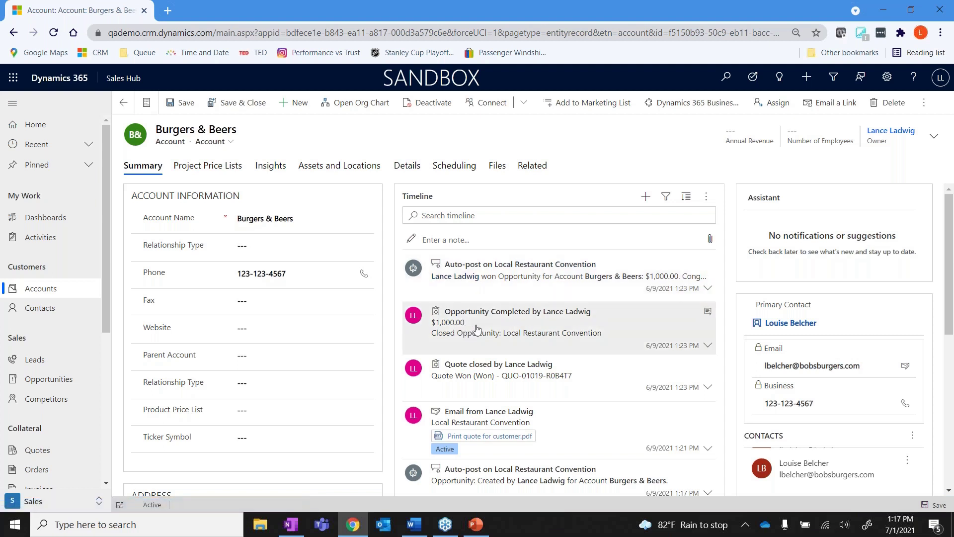
# Step: Expand the email post in the Burgers & Beers timeline and select 'Restaurant'
pyautogui.click(463, 423)
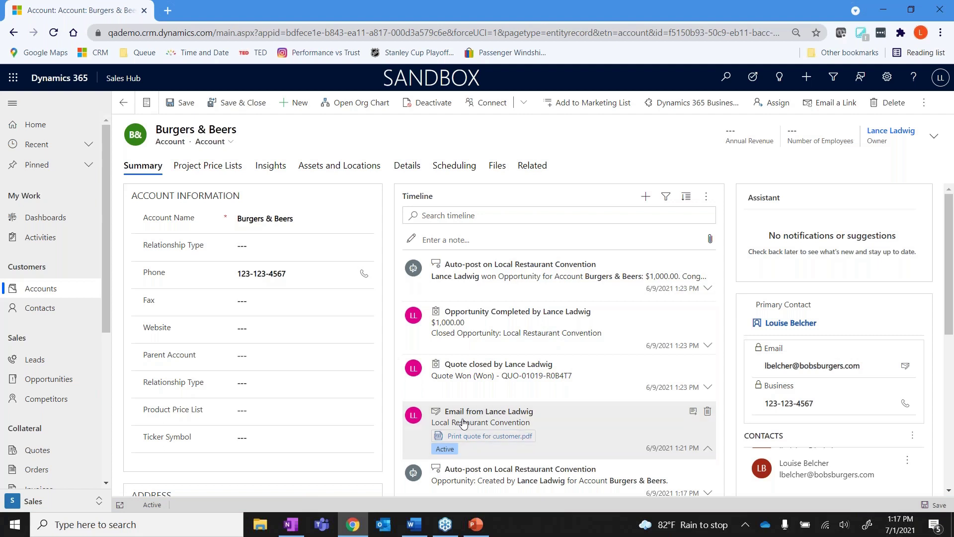
pyautogui.doubleClick(463, 423)
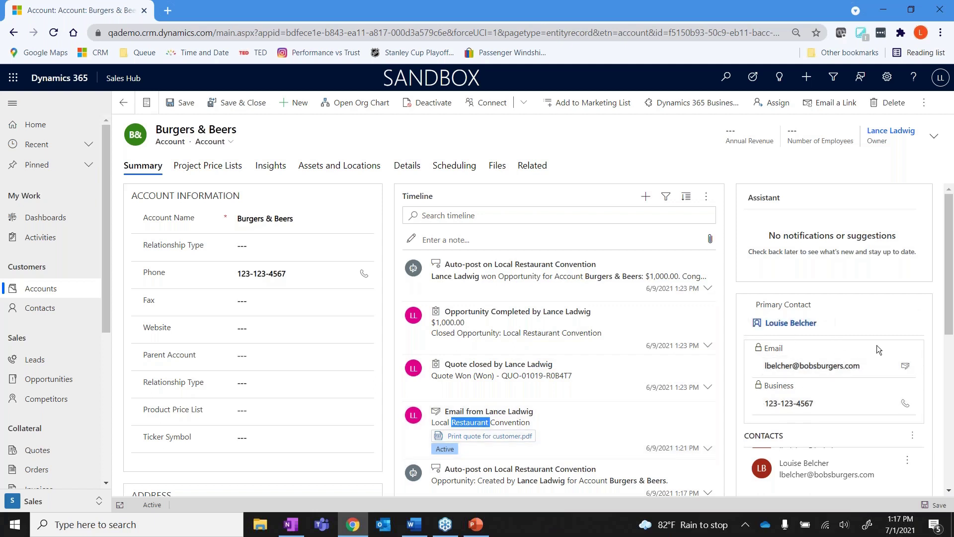
pyautogui.moveTo(951, 326); pyautogui.dragTo(950, 383)
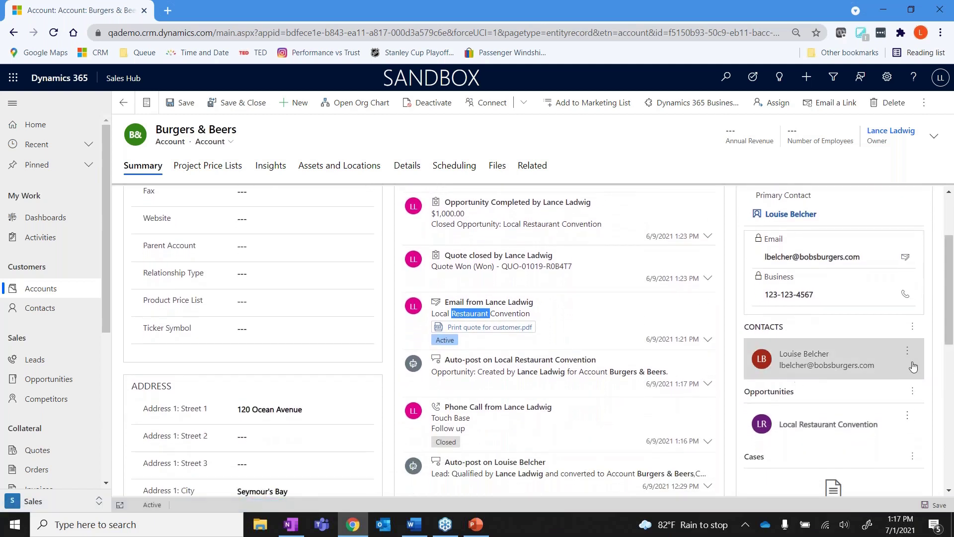
pyautogui.scroll(2, 948, 341)
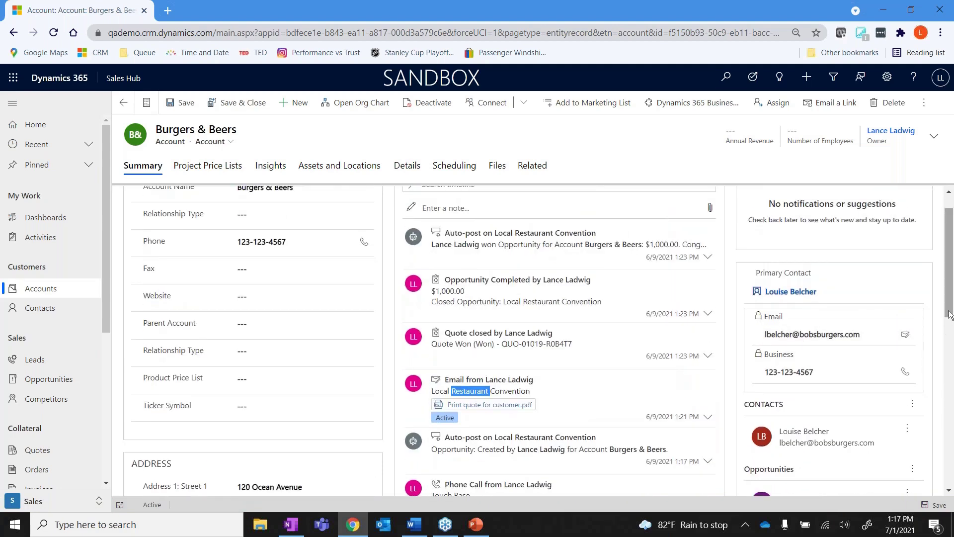
pyautogui.scroll(-4, 941, 373)
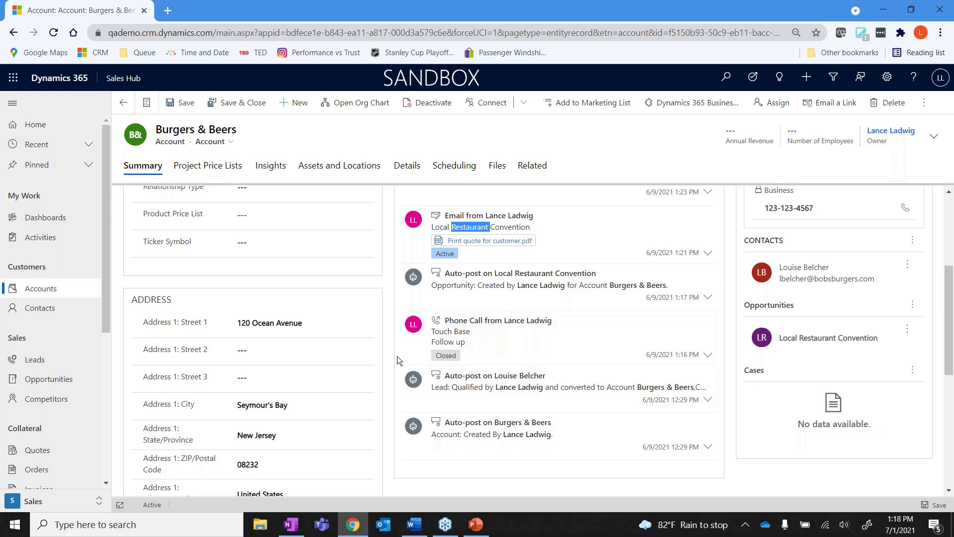
# Step: View the account's Insights, return to All Accounts, and start a record search
pyautogui.click(277, 167)
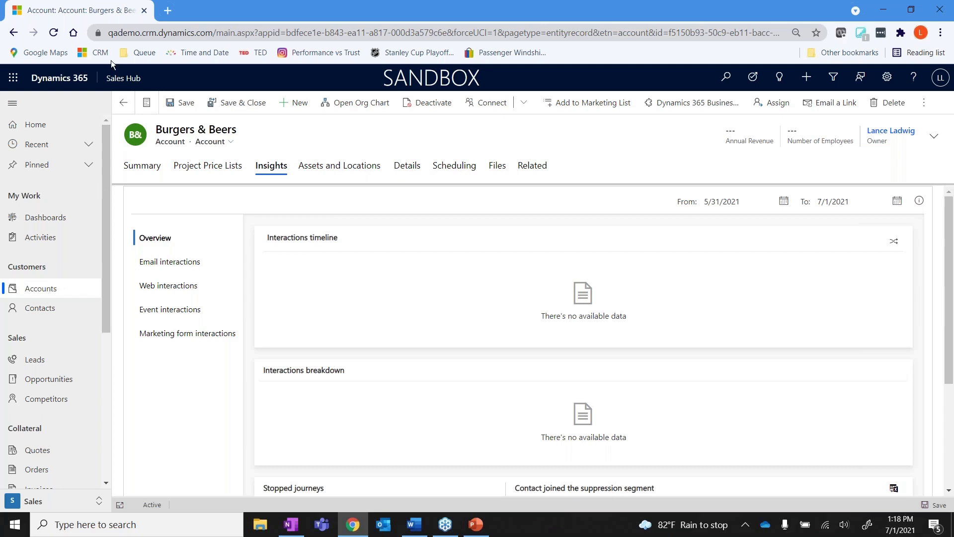
pyautogui.click(124, 102)
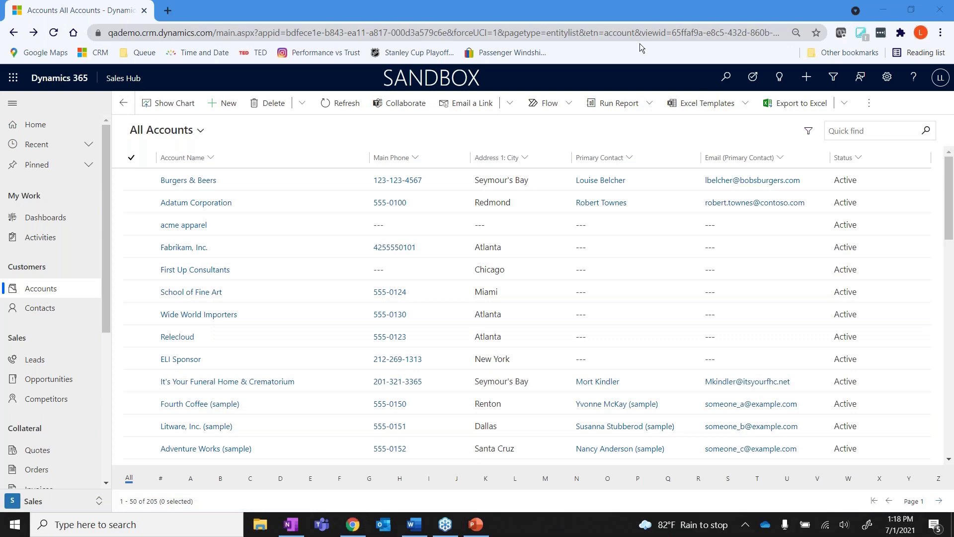
pyautogui.click(725, 80)
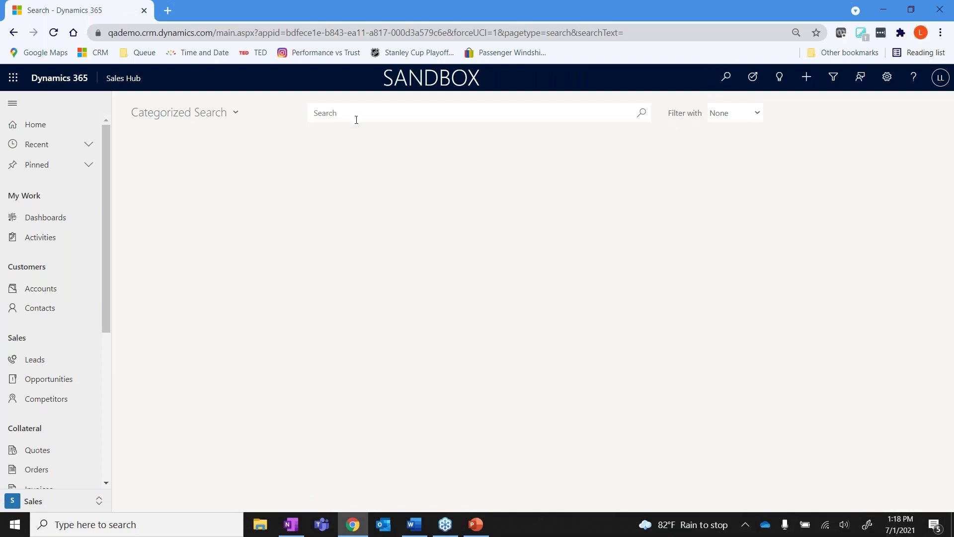
# Step: Search for bob's, peek at the Bob's Burgers account, and page to Opportunities and back
pyautogui.write('bobo')
pyautogui.press('Return')
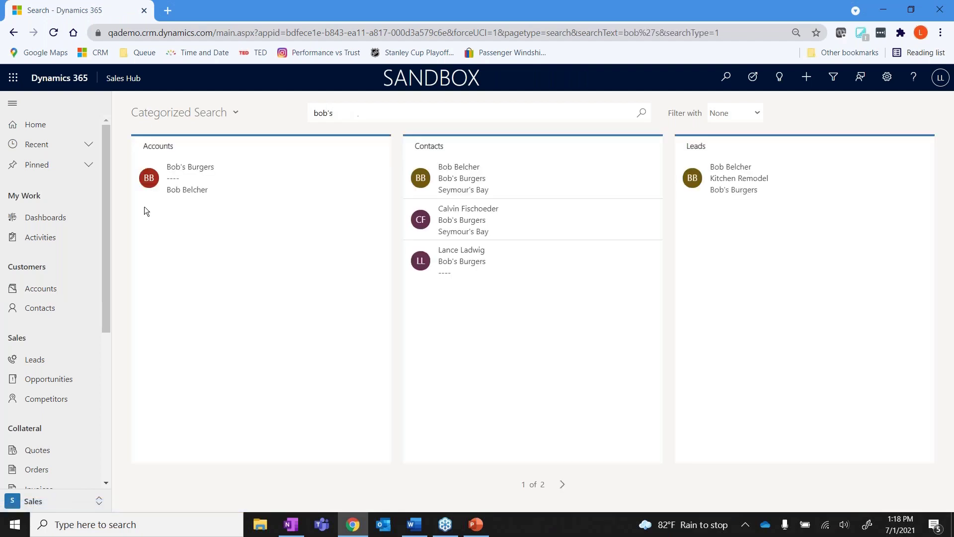
pyautogui.click(175, 190)
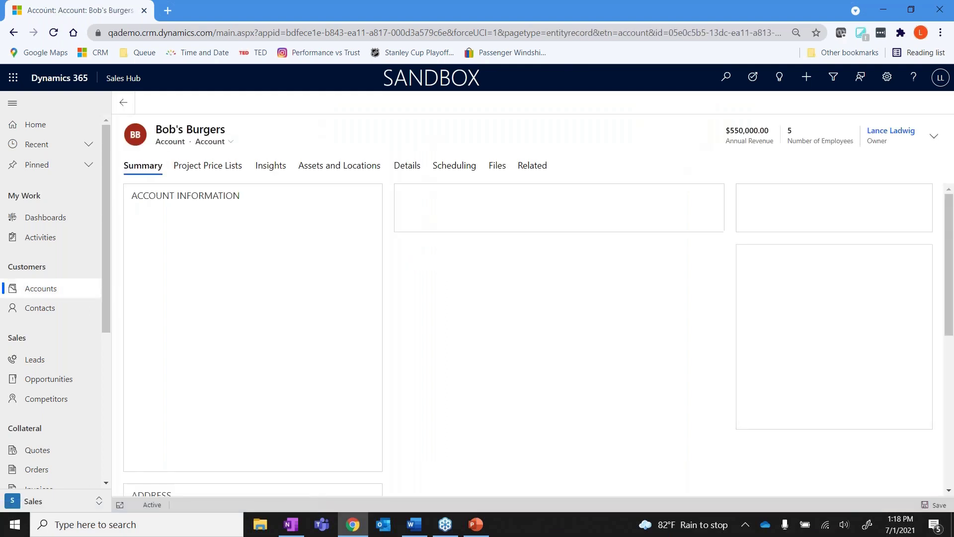
pyautogui.click(124, 102)
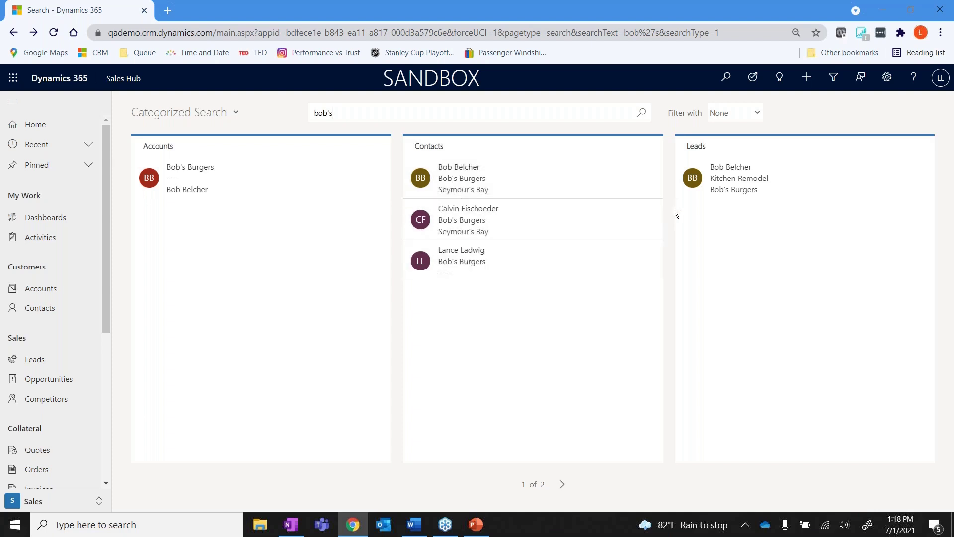
pyautogui.click(559, 489)
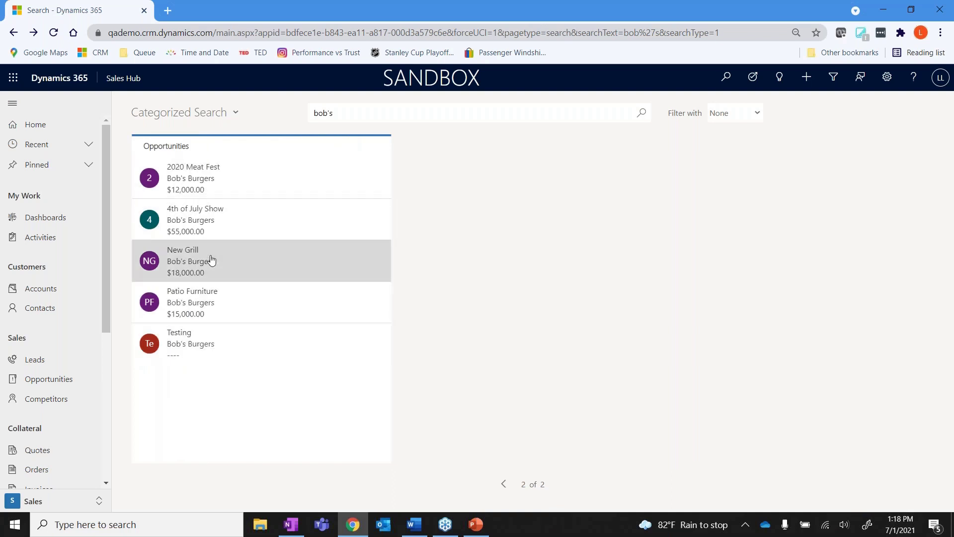
pyautogui.click(505, 489)
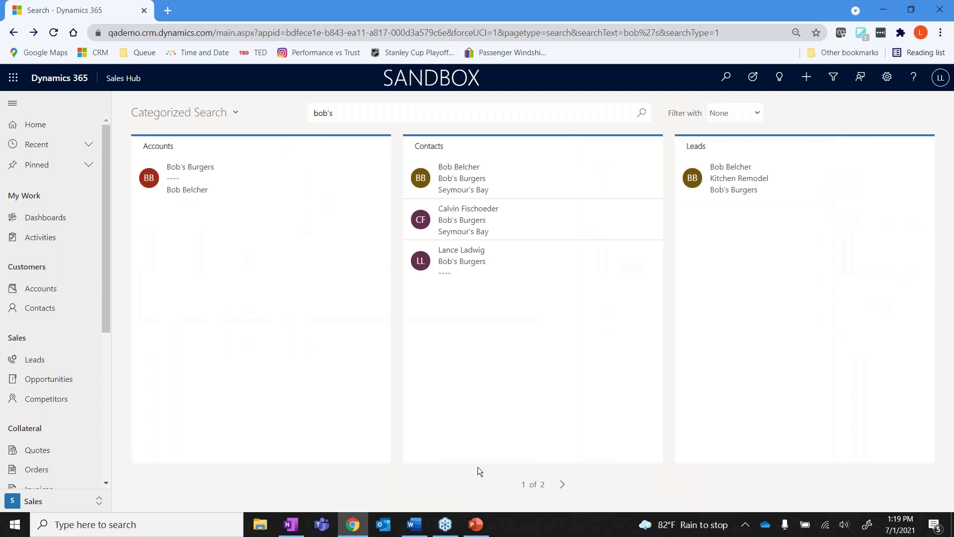
# Step: Open the Bob's Burgers account, then its primary owner/operator contact record
pyautogui.click(186, 200)
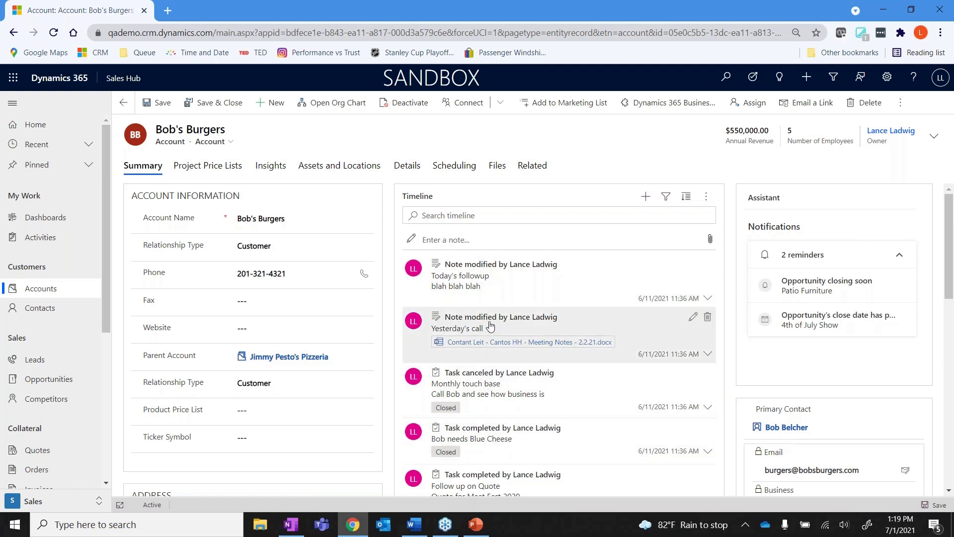
pyautogui.click(781, 427)
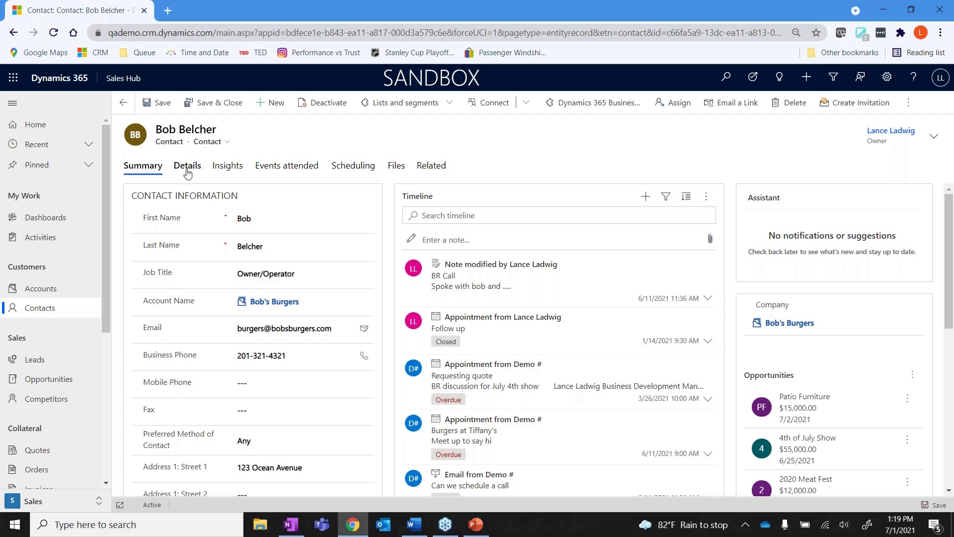
pyautogui.click(188, 169)
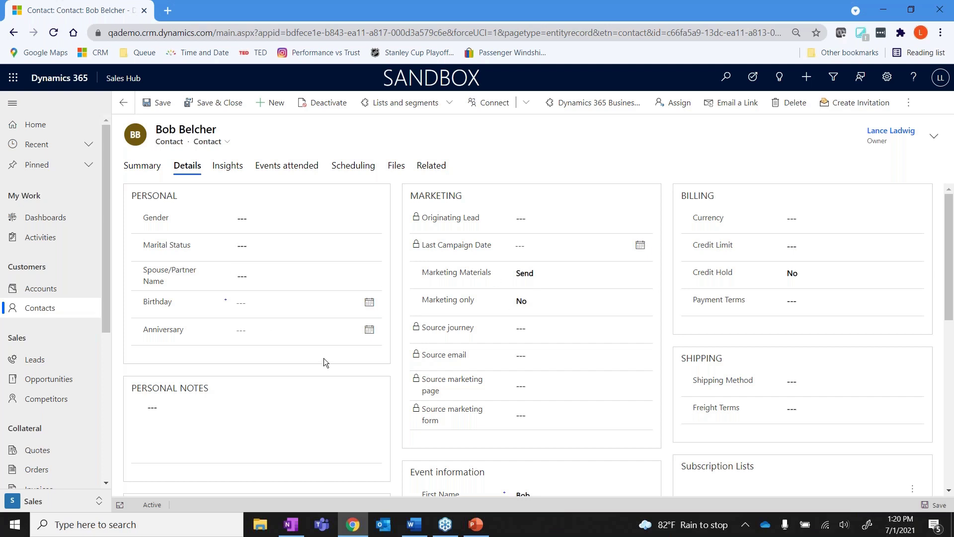
pyautogui.click(289, 168)
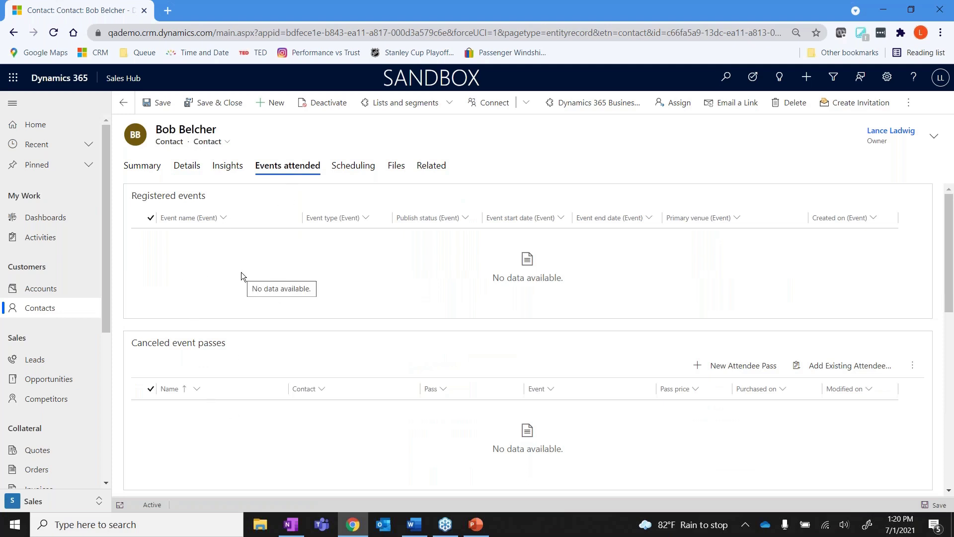
pyautogui.click(396, 166)
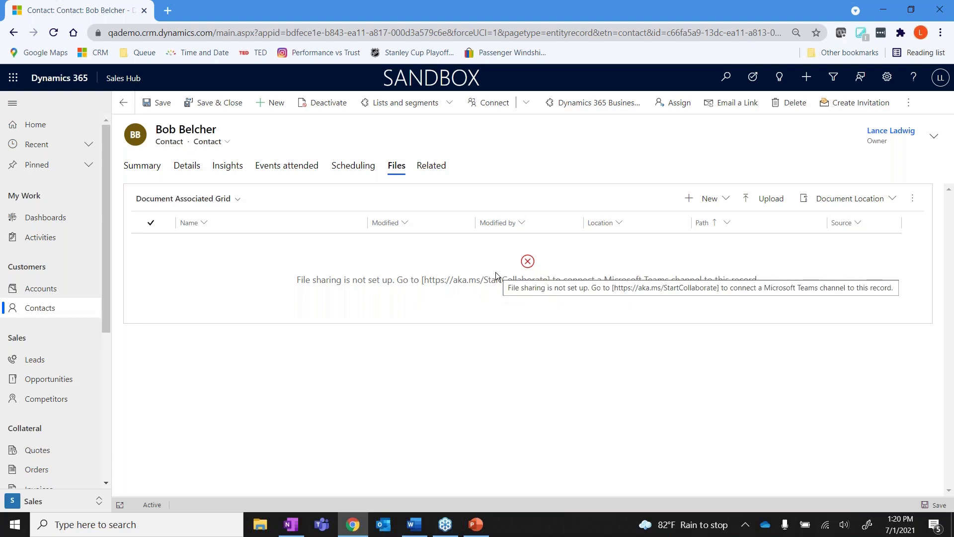
pyautogui.click(148, 167)
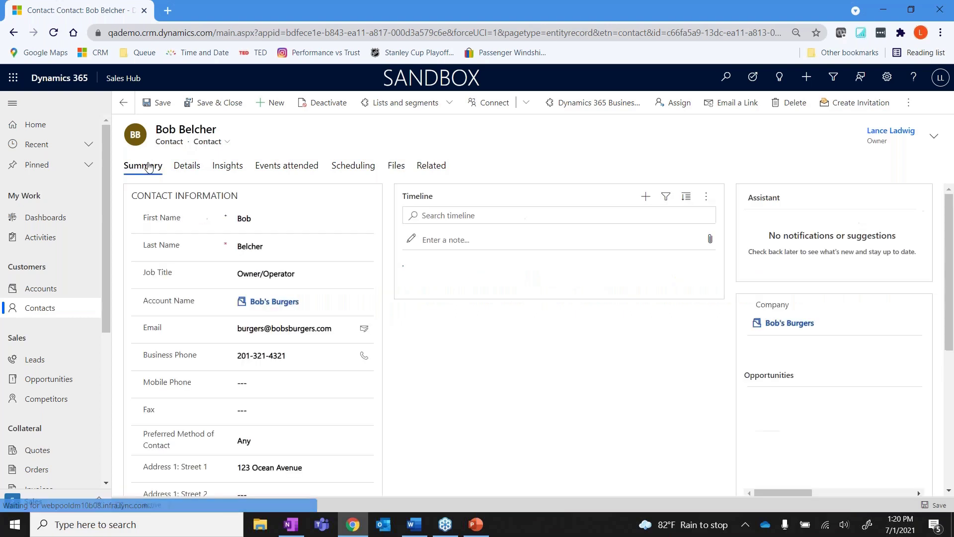
# Step: Go to Leads and open the Kitchen Remodel lead record
pyautogui.click(42, 361)
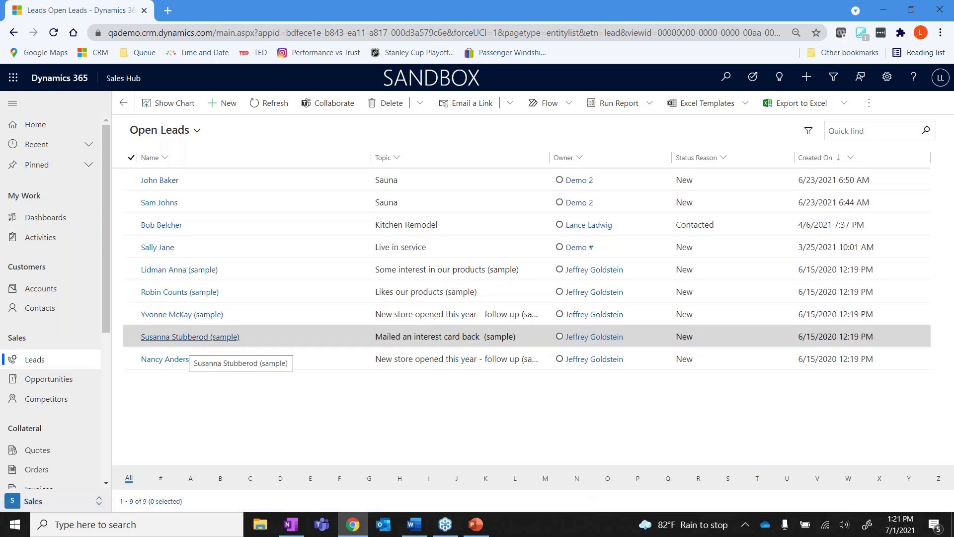
pyautogui.click(162, 225)
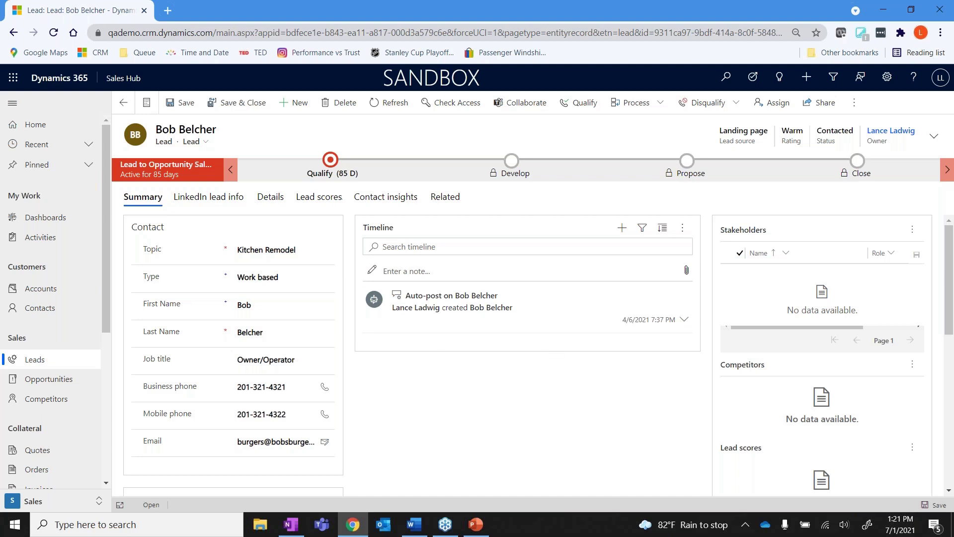
# Step: Review the Kitchen Remodel lead's Qualify stage and contact lookup, then open the New Grill opportunity
pyautogui.click(330, 161)
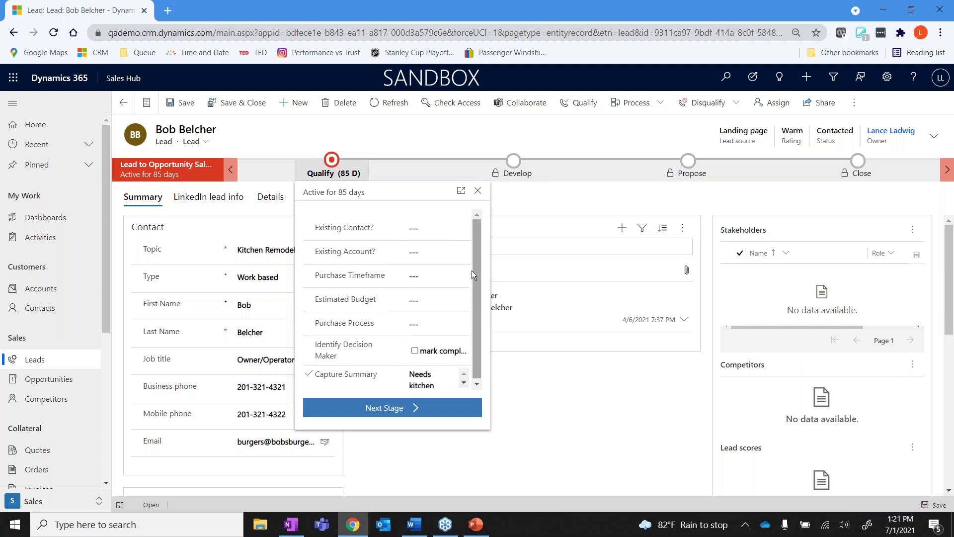
pyautogui.click(425, 228)
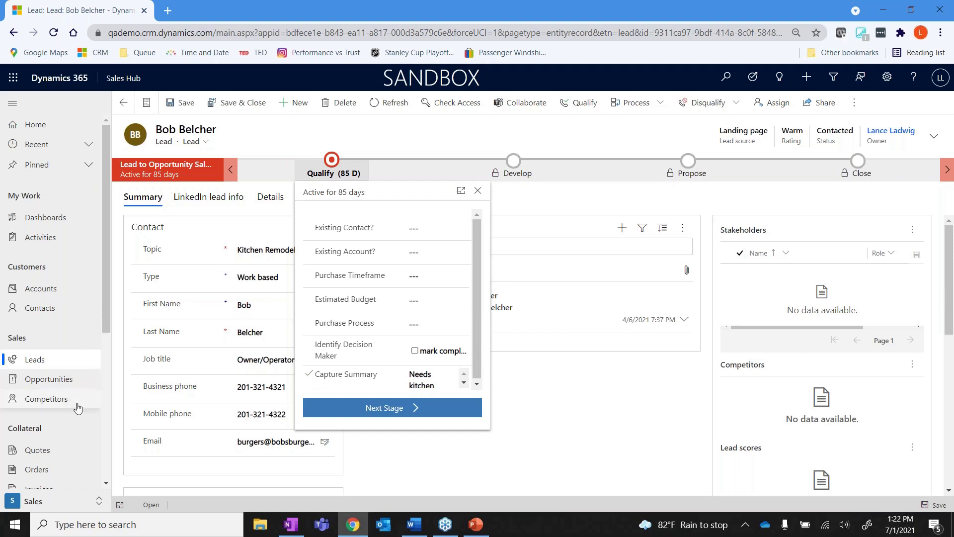
pyautogui.click(49, 379)
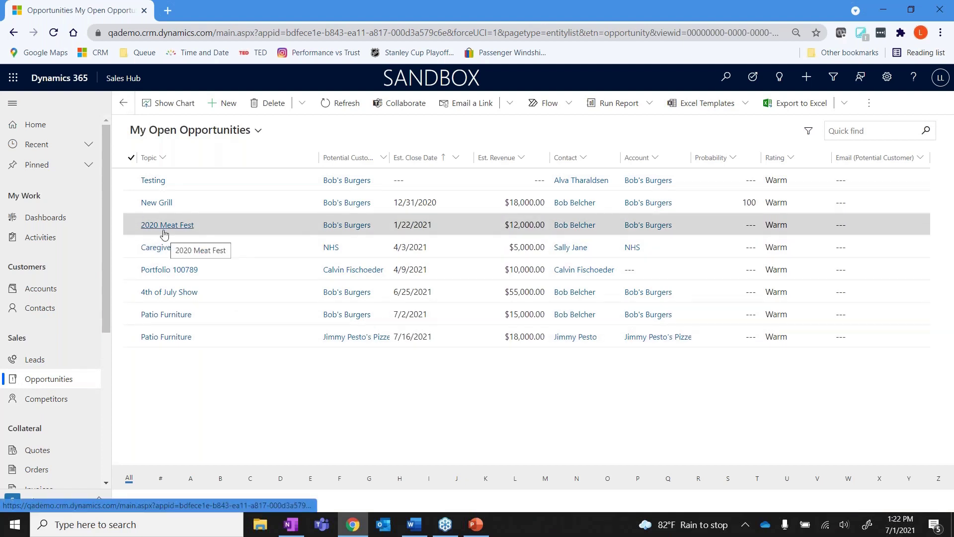
pyautogui.click(156, 203)
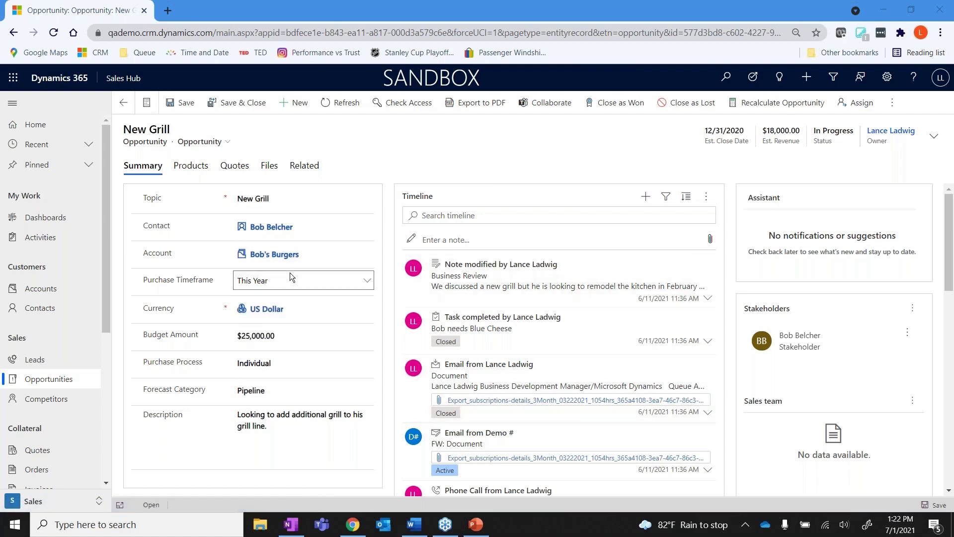
# Step: Select the Account field on the New Grill opportunity
pyautogui.click(348, 254)
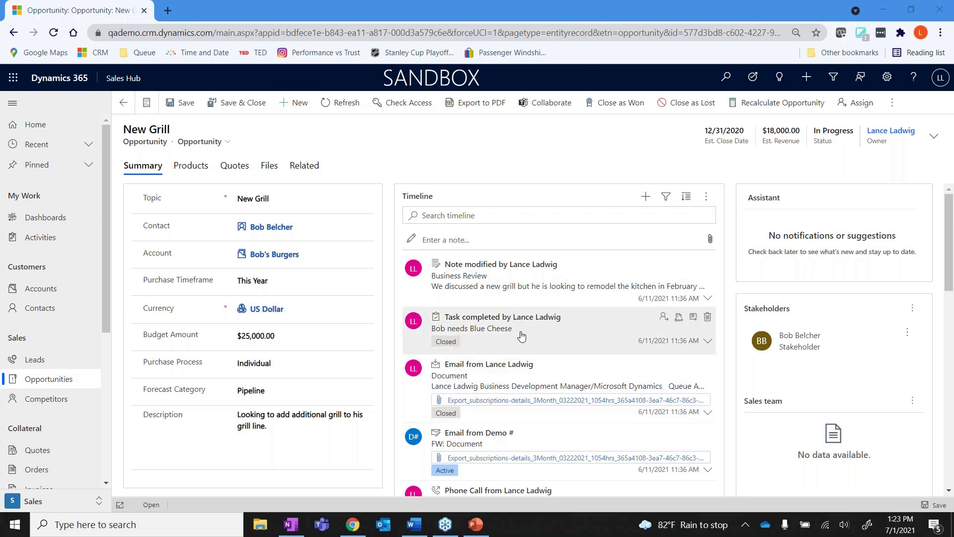
# Step: Close New Grill as Won, prefilled with $18,000.00 actual revenue and a 7/1/2021 close date
pyautogui.click(621, 103)
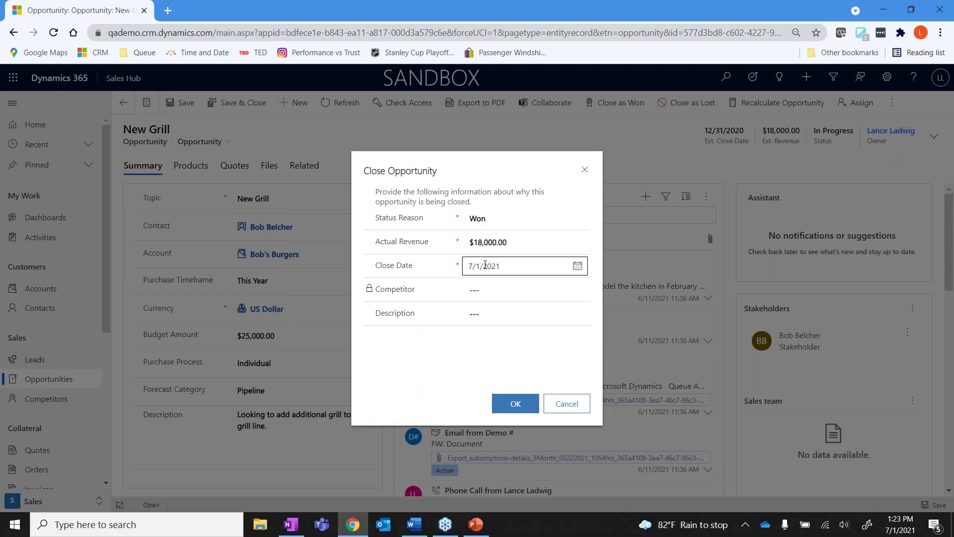
# Step: Add the closing description 'He liked us' and confirm New Grill as won
pyautogui.click(480, 315)
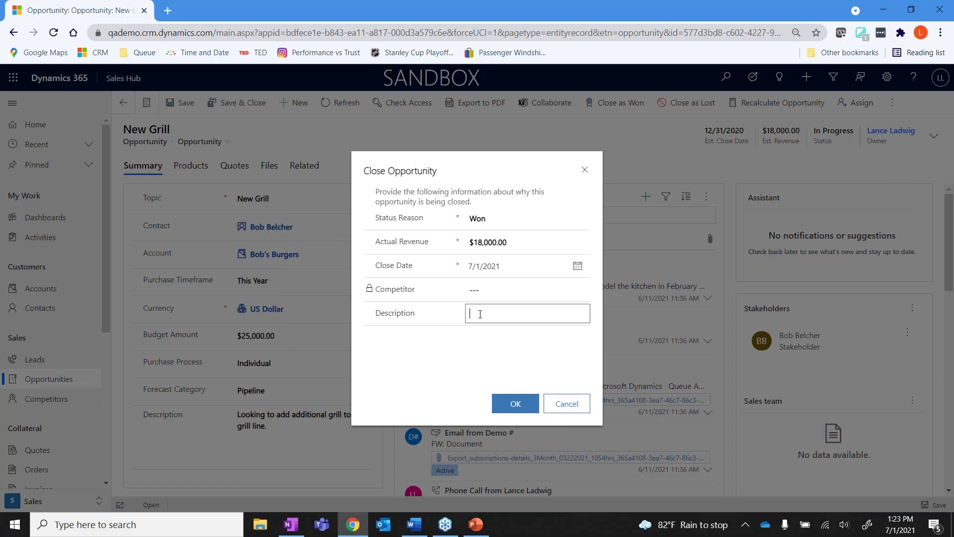
pyautogui.write('He like d us')
pyautogui.click(511, 414)
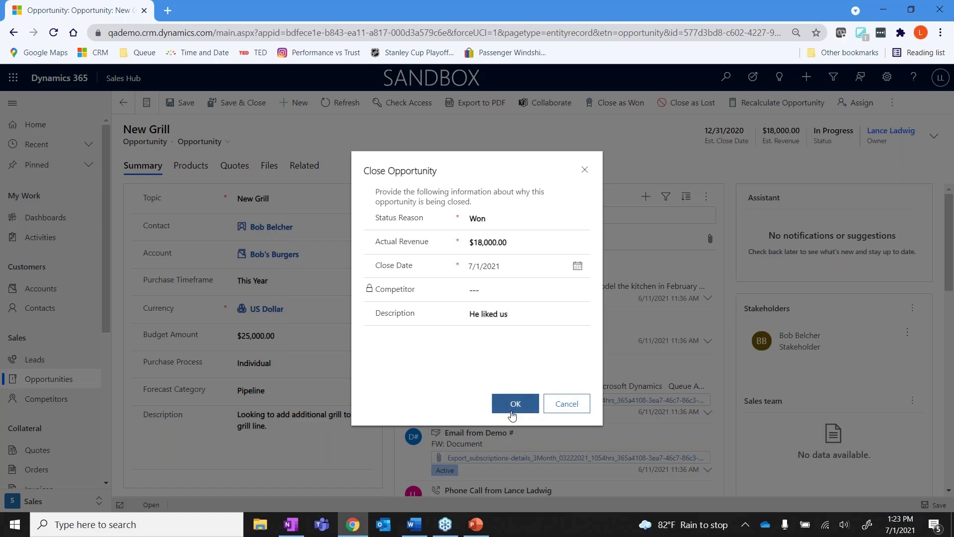
pyautogui.click(512, 405)
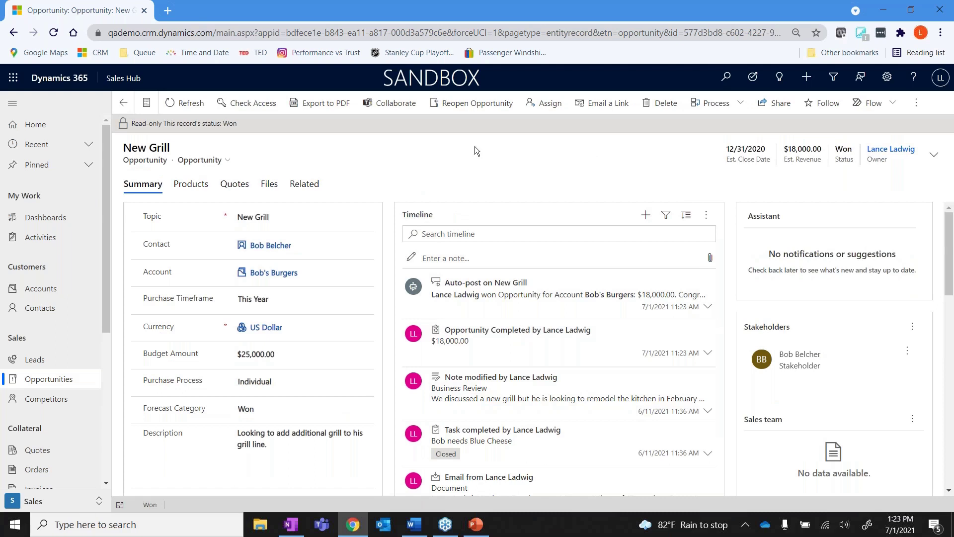
pyautogui.moveTo(104, 267); pyautogui.dragTo(112, 353)
# Step: Browse the Competitors and Quotes lists, view the 2020 Meat Fest quote, then go to My Orders
pyautogui.click(33, 246)
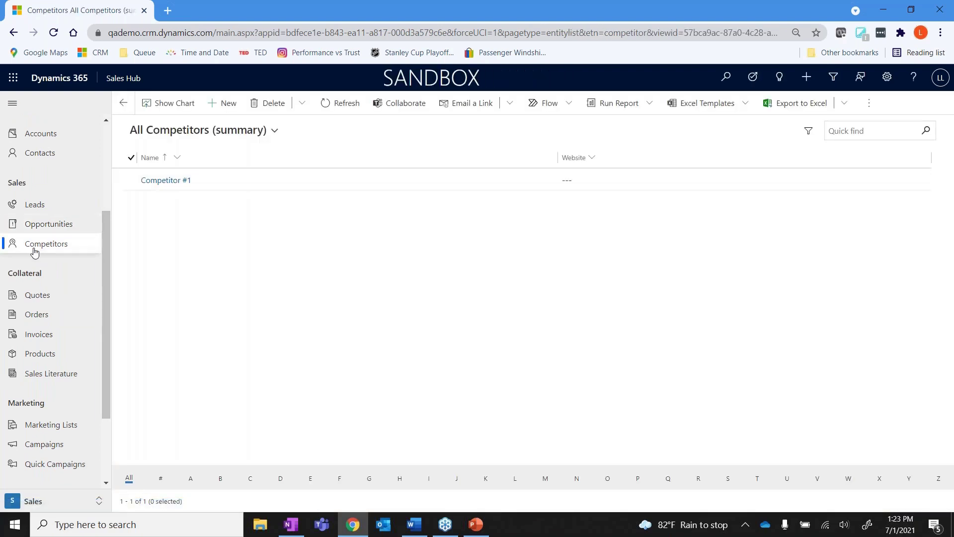
pyautogui.click(35, 296)
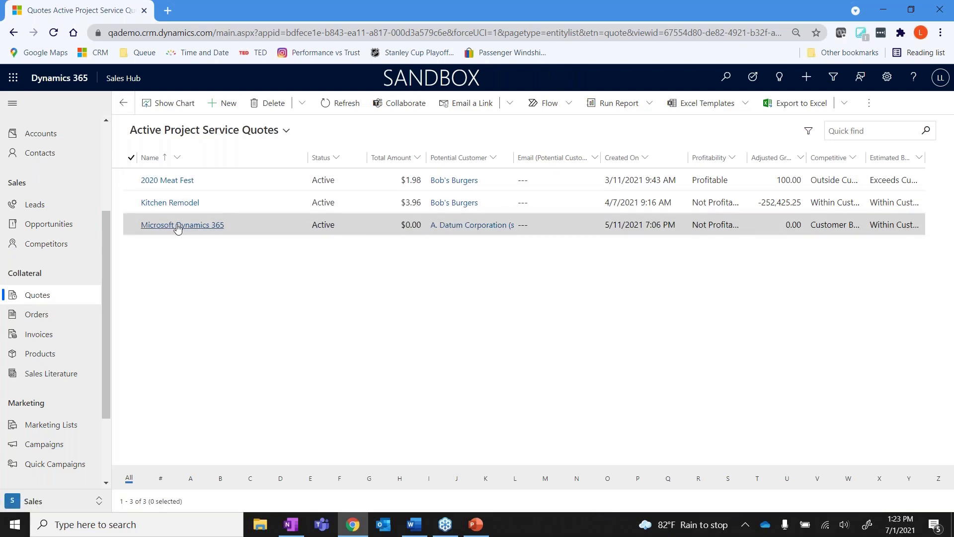
pyautogui.click(177, 182)
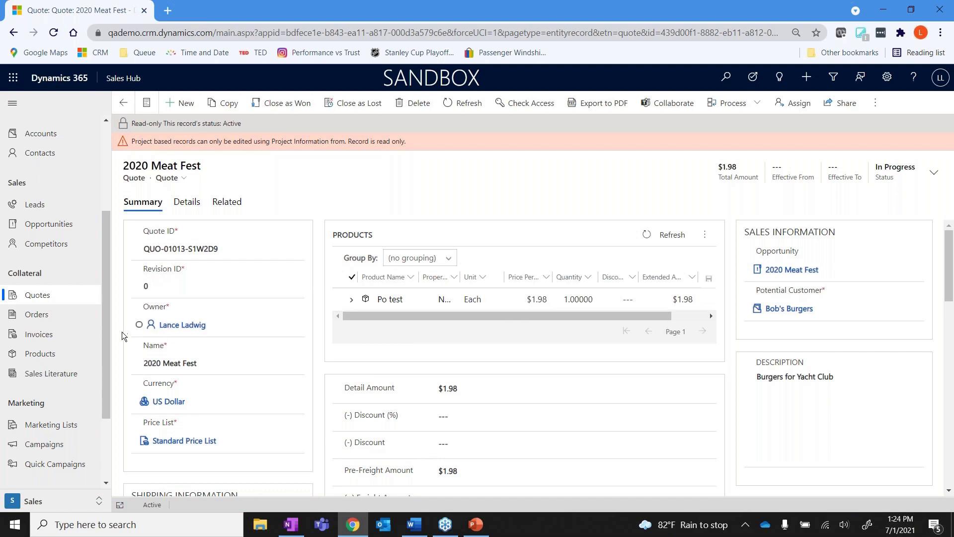
pyautogui.click(34, 317)
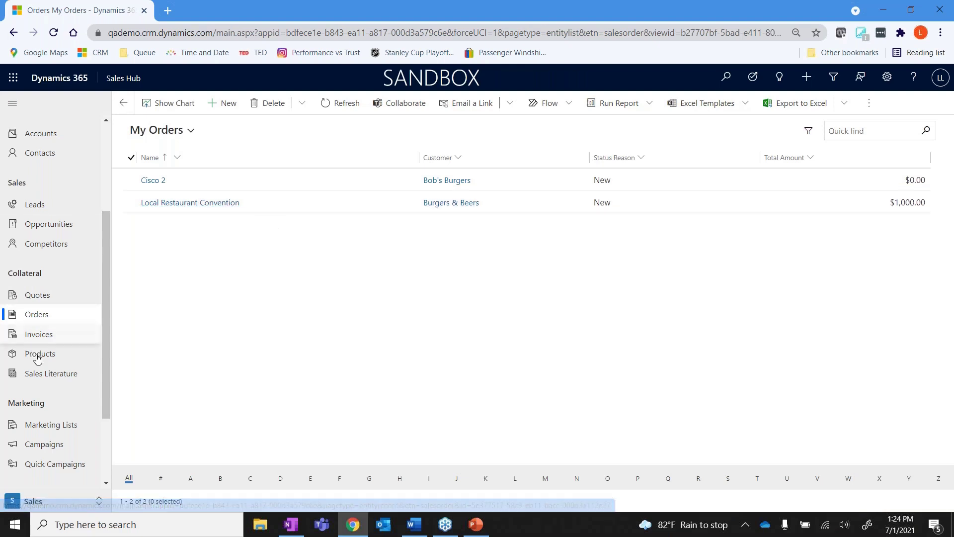
# Step: Tour Invoices, Products and the Office 365 Suite (sample) family, ending on Sales Literature
pyautogui.click(38, 339)
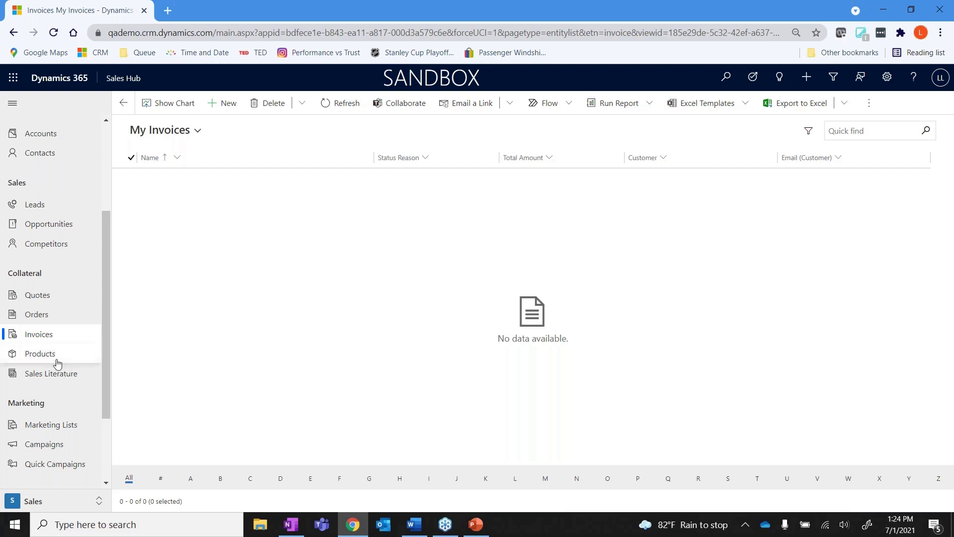
pyautogui.click(40, 357)
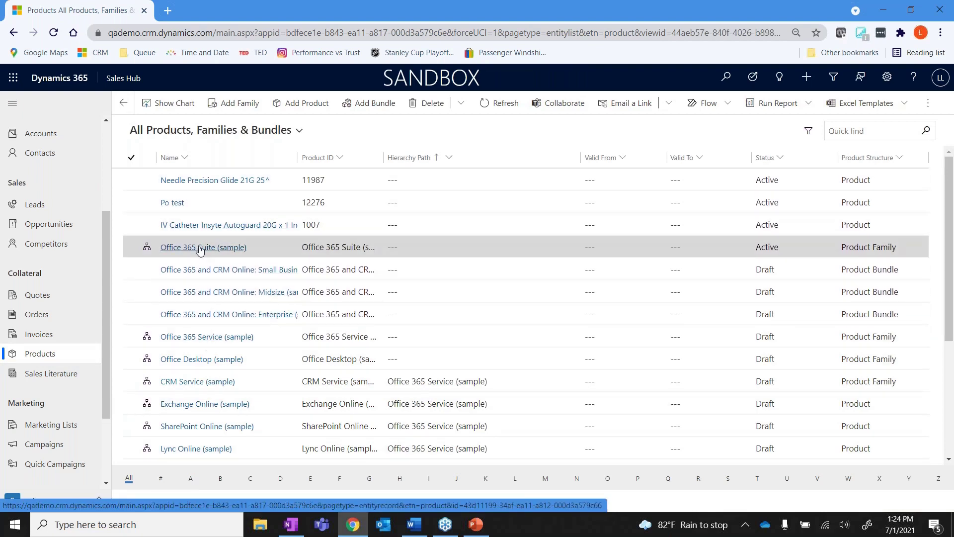
pyautogui.click(185, 248)
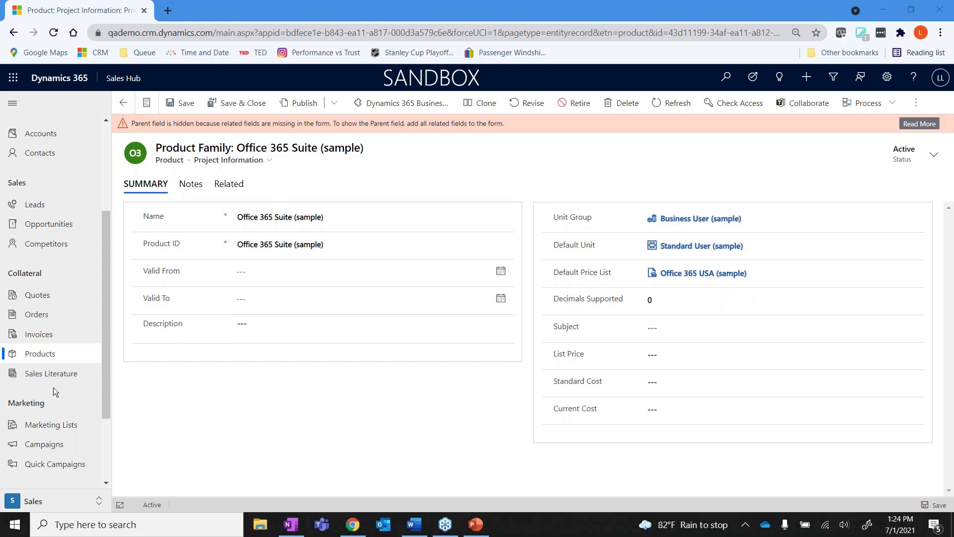
pyautogui.click(54, 374)
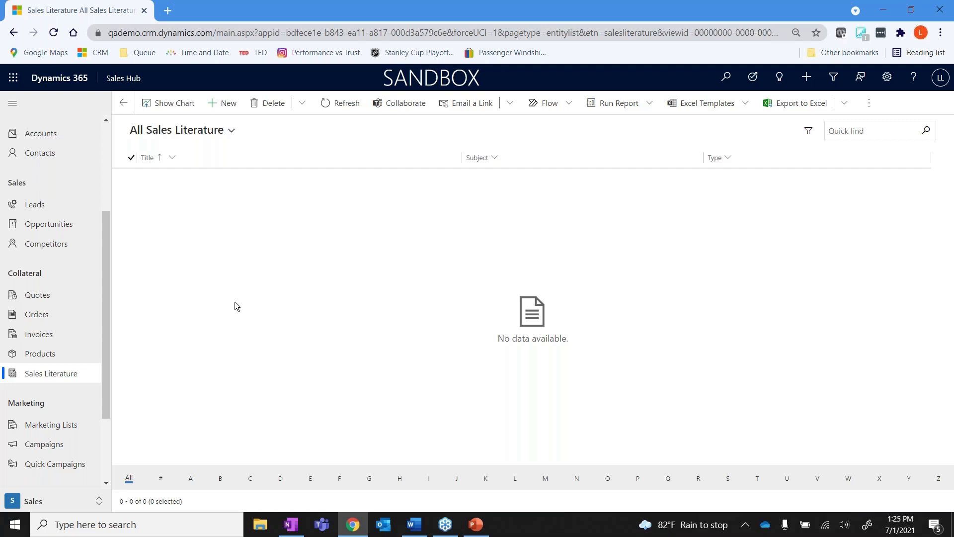
# Step: View the active Marketing Lists and SubList1, then the Goals list for this period
pyautogui.click(44, 430)
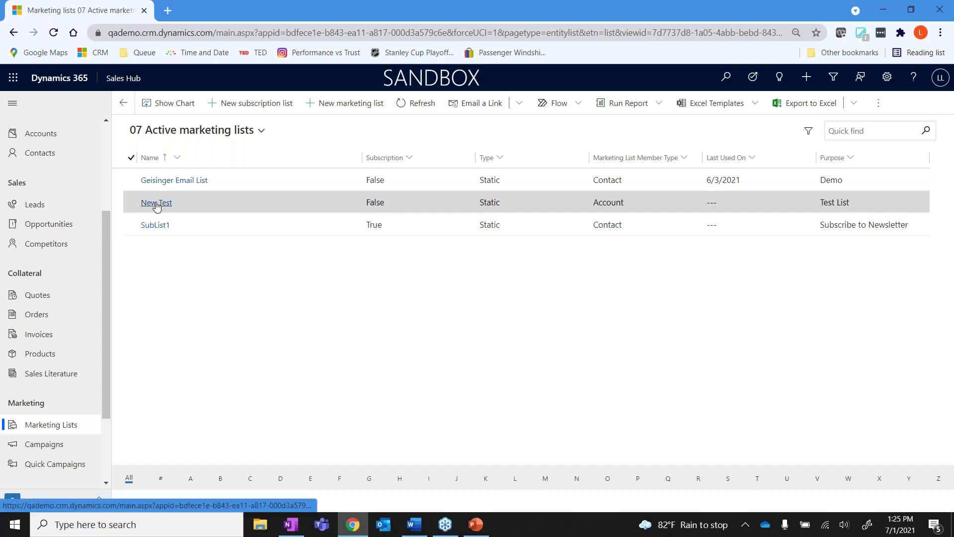
pyautogui.click(155, 225)
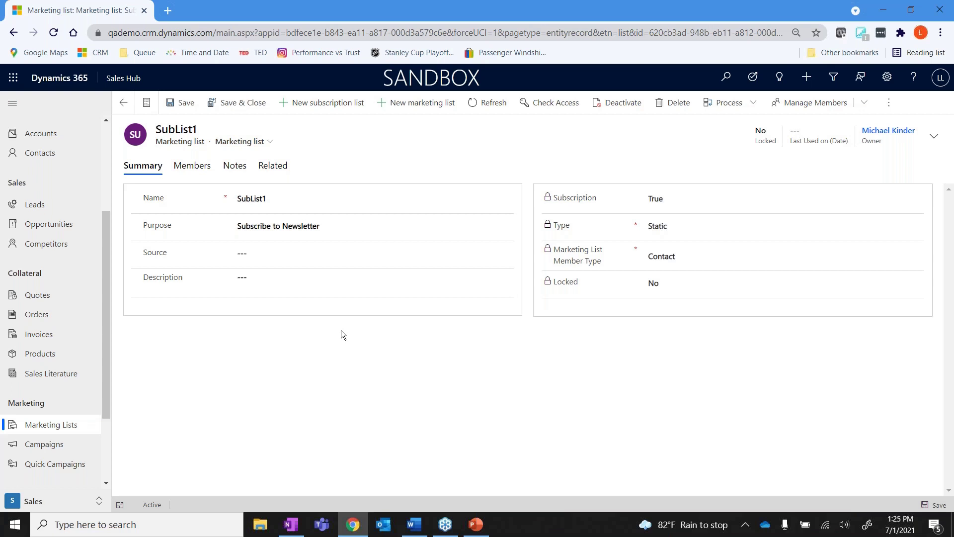
pyautogui.scroll(-2, 102, 445)
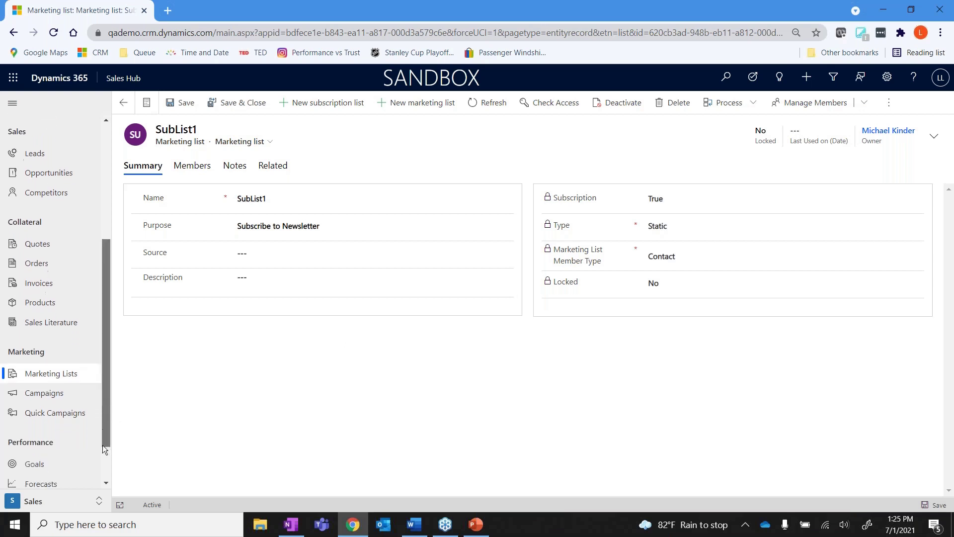
pyautogui.moveTo(102, 446); pyautogui.dragTo(105, 479)
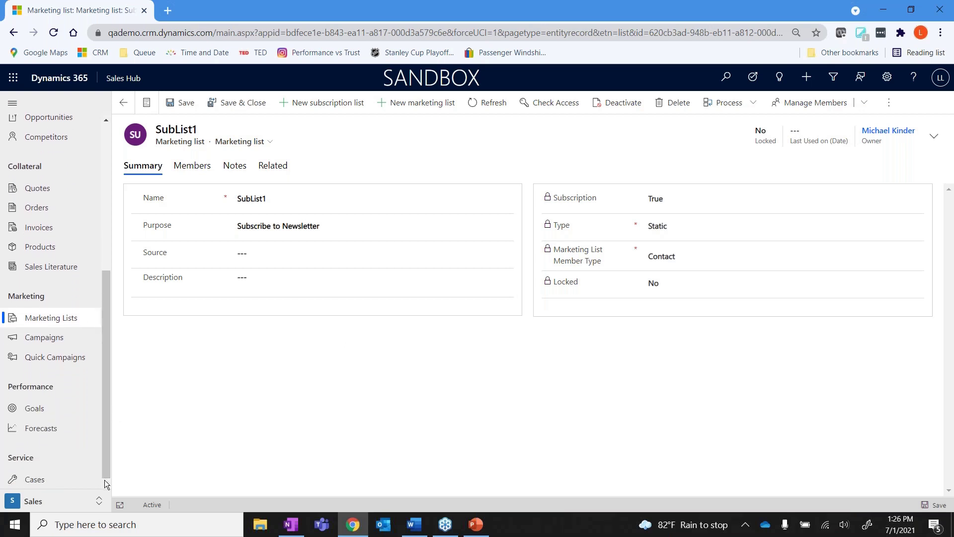
pyautogui.click(36, 416)
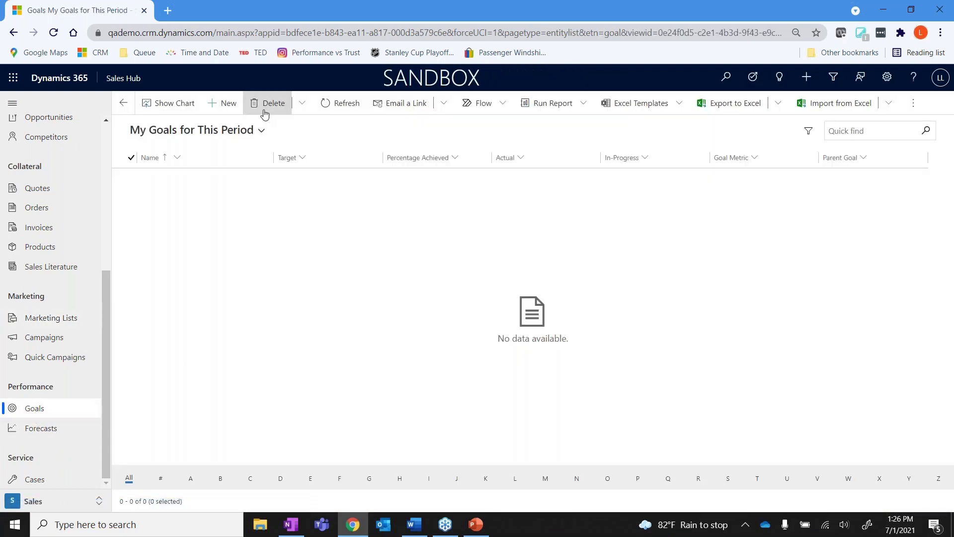
# Step: Switch the goals view to All Goals, showing seven goals, then open Forecasts
pyautogui.click(262, 131)
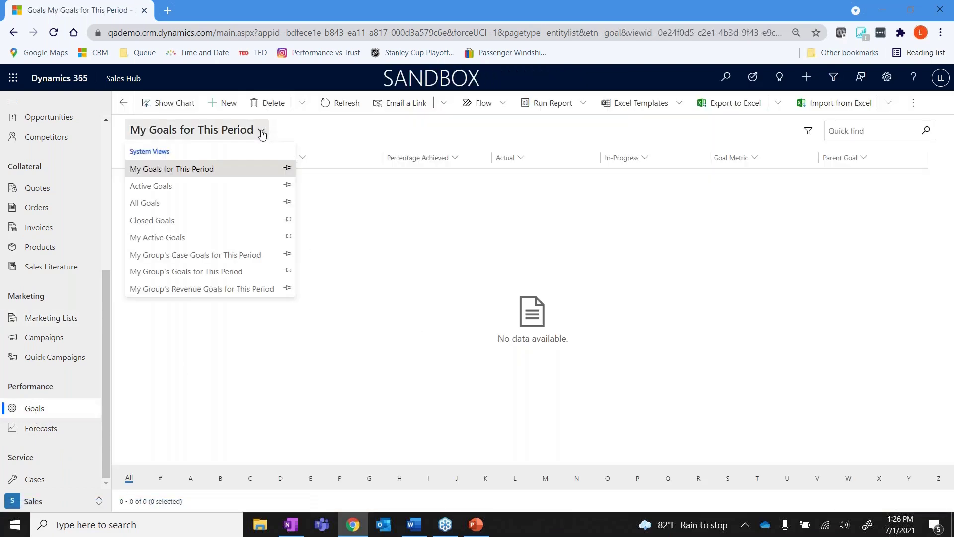
pyautogui.click(146, 203)
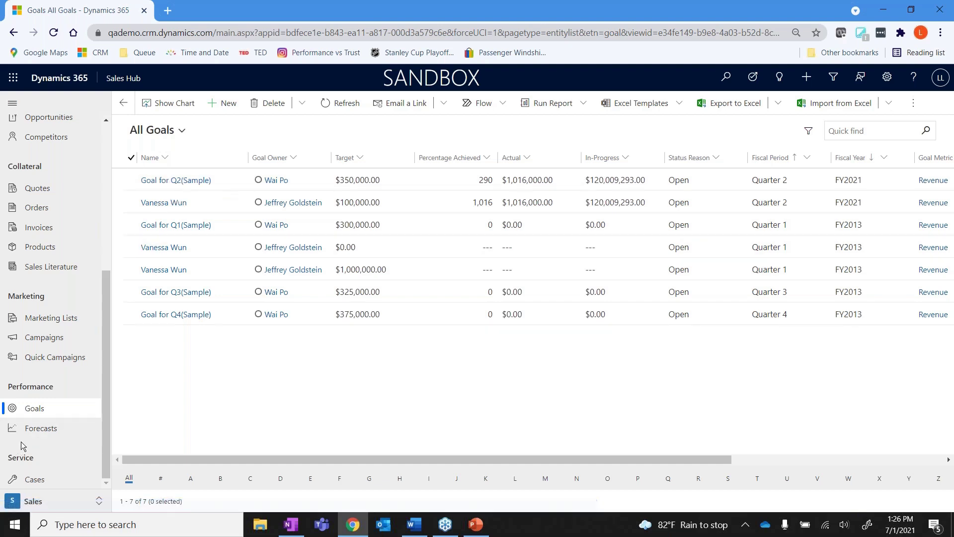
pyautogui.click(36, 430)
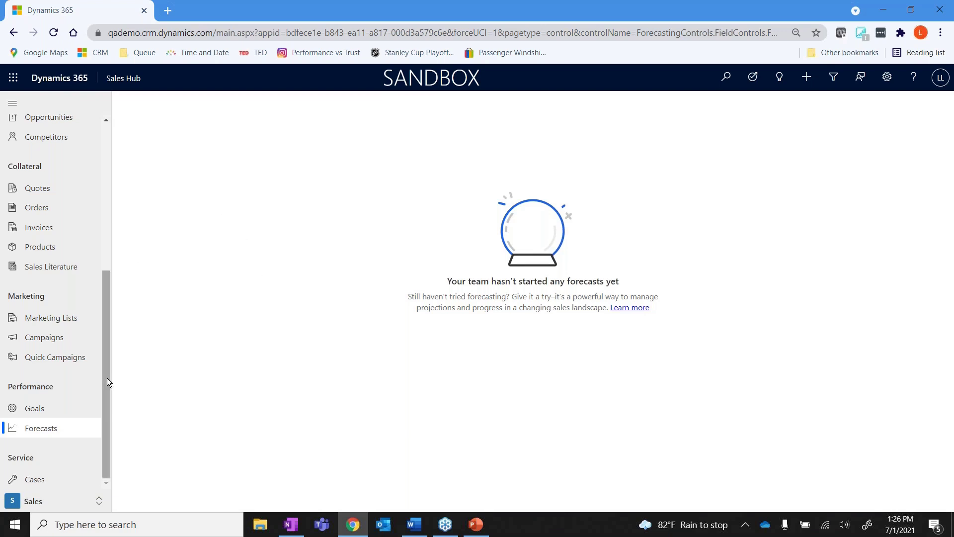
pyautogui.moveTo(104, 378); pyautogui.dragTo(112, 115)
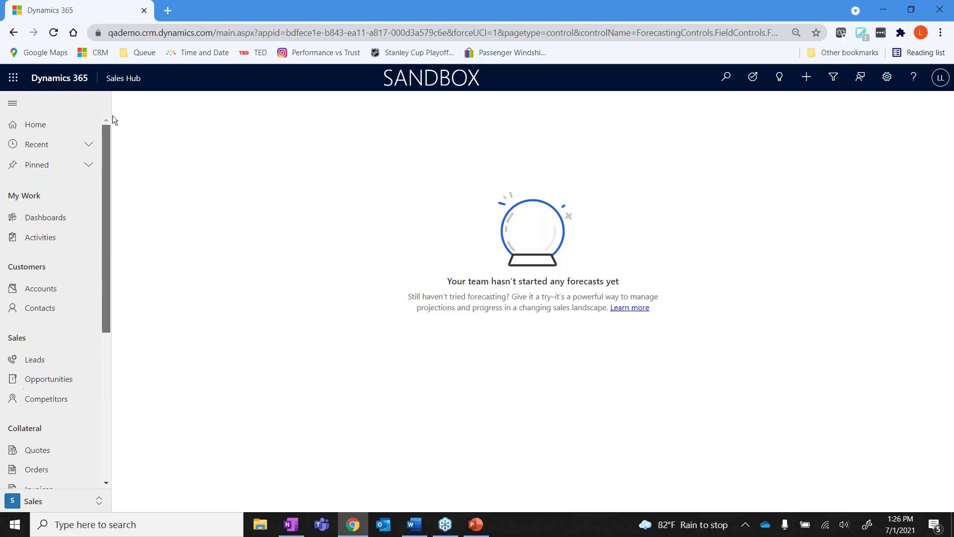
# Step: Load the Sales Activity Social Dashboard, open the Fabrikam, Inc. account, then switch to PowerPoint
pyautogui.click(56, 132)
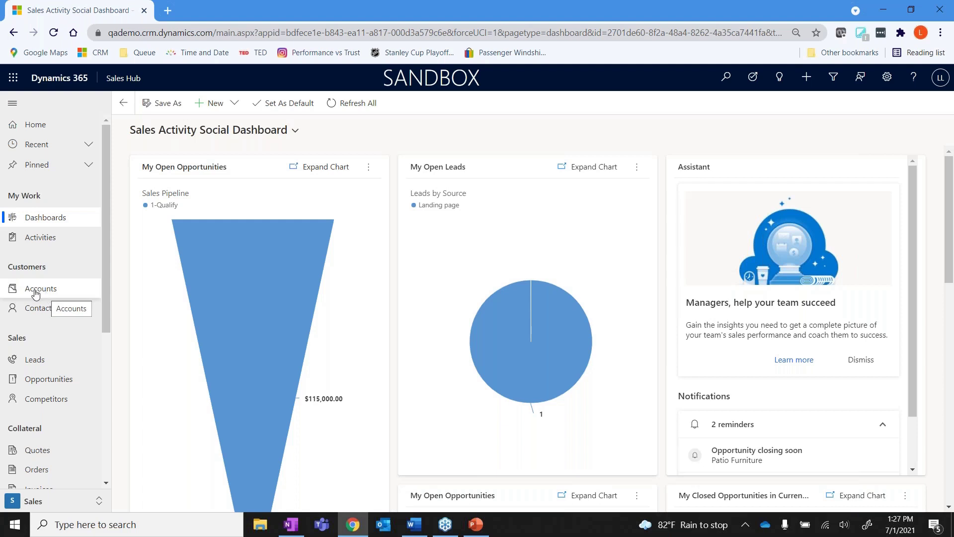
pyautogui.click(43, 294)
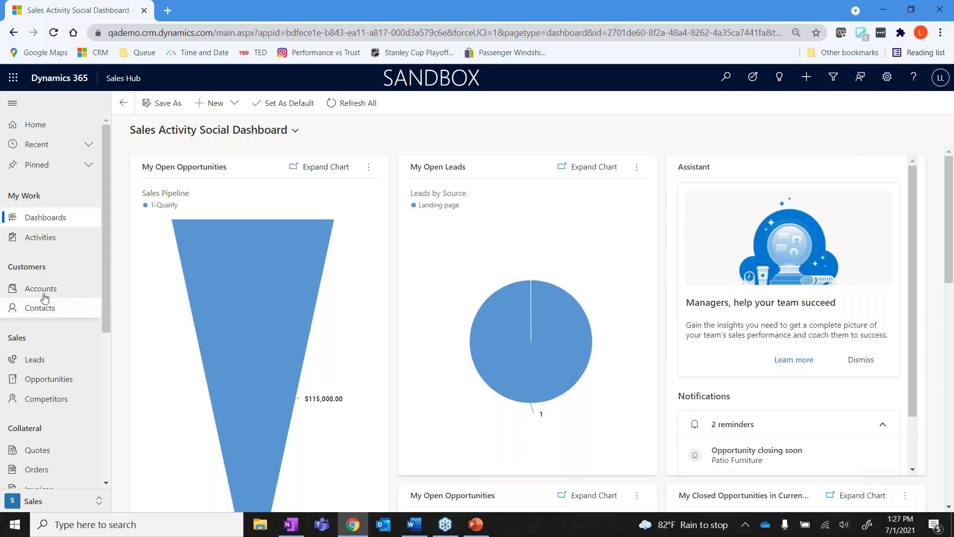
pyautogui.click(48, 295)
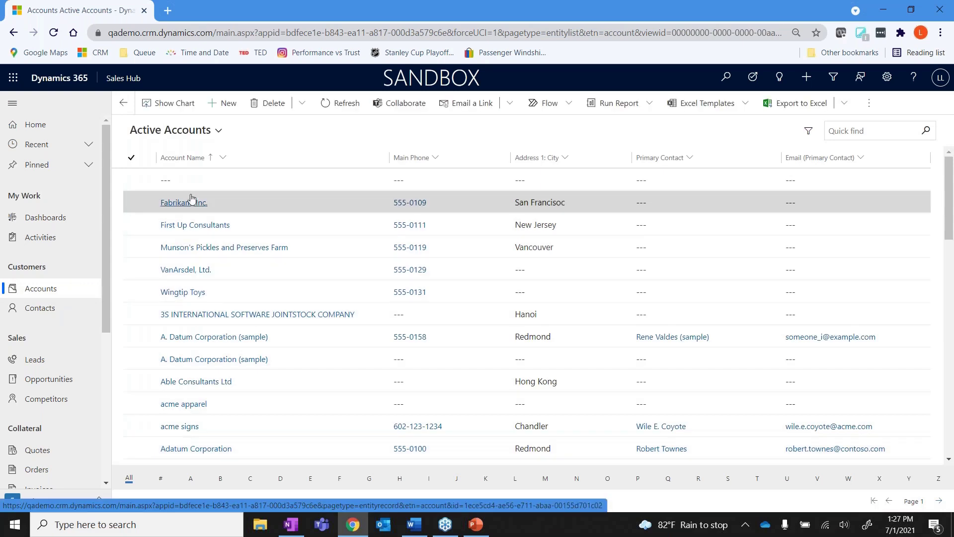
pyautogui.click(185, 201)
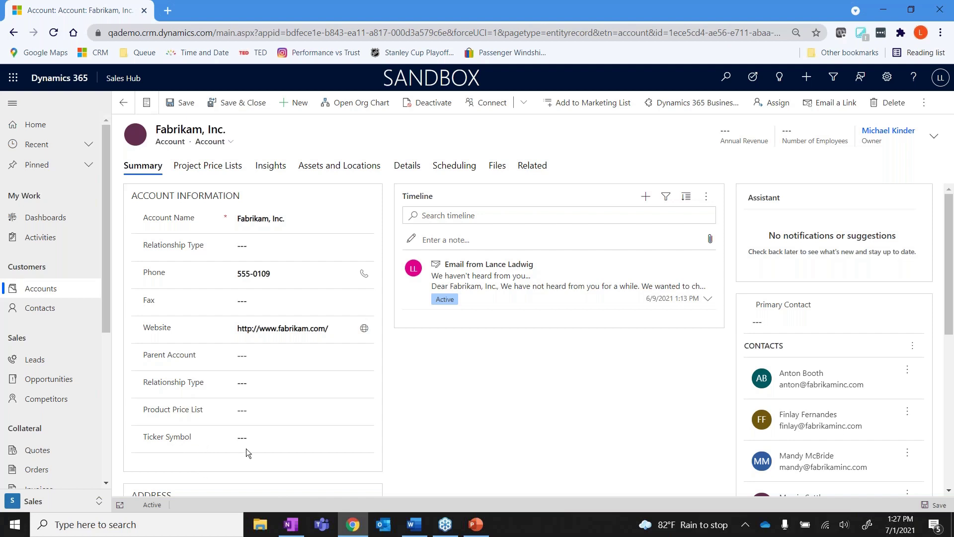
pyautogui.click(275, 356)
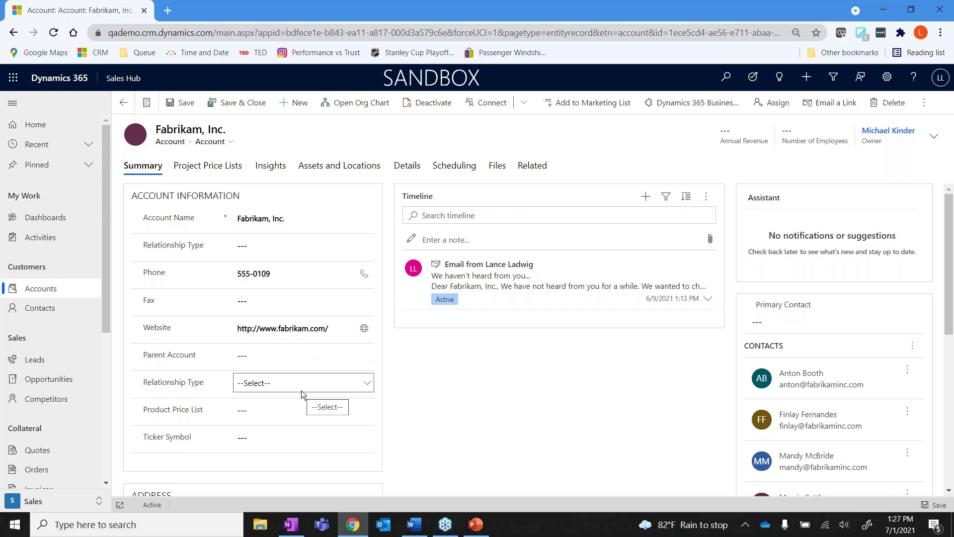
pyautogui.click(470, 525)
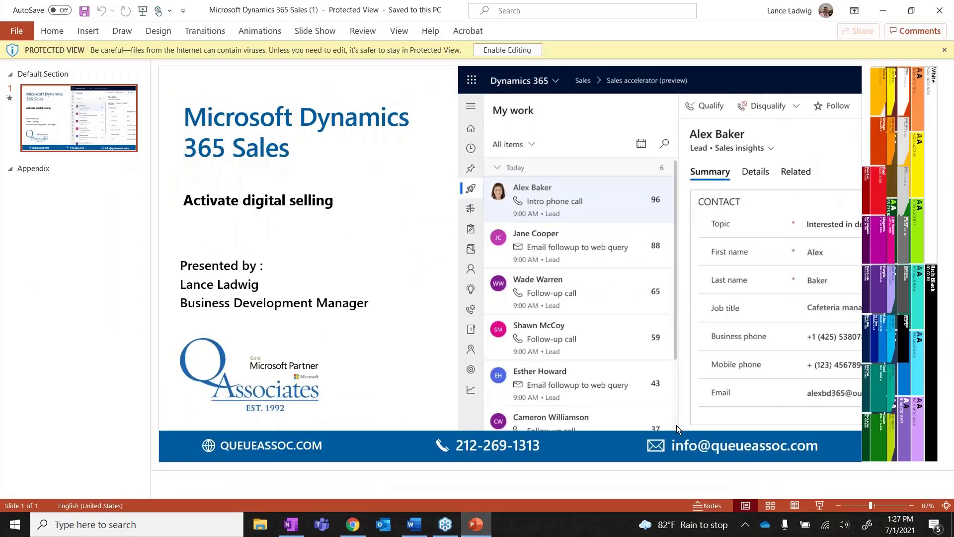
# Step: Present the 'Microsoft Dynamics 365 Sales' title slide, subtitled 'Activate digital selling', full screen
pyautogui.click(820, 506)
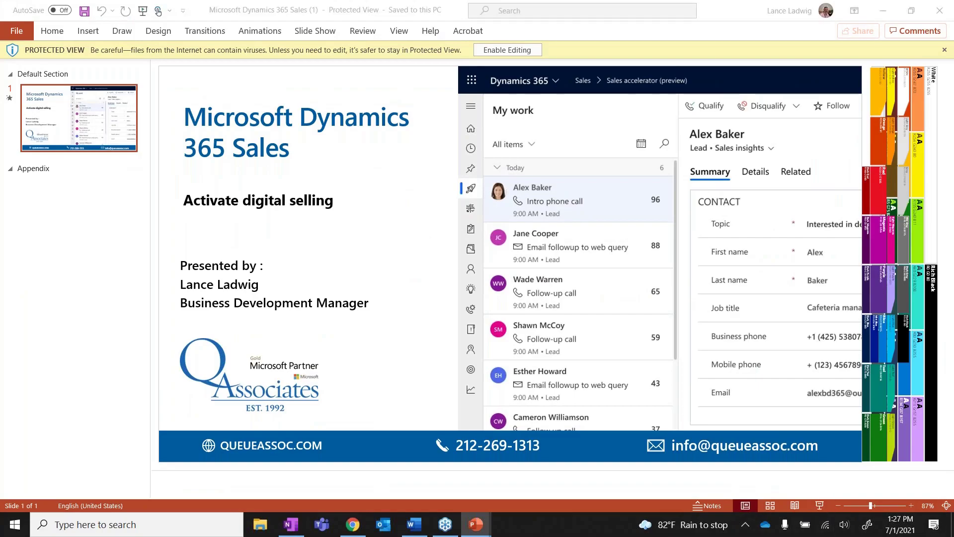